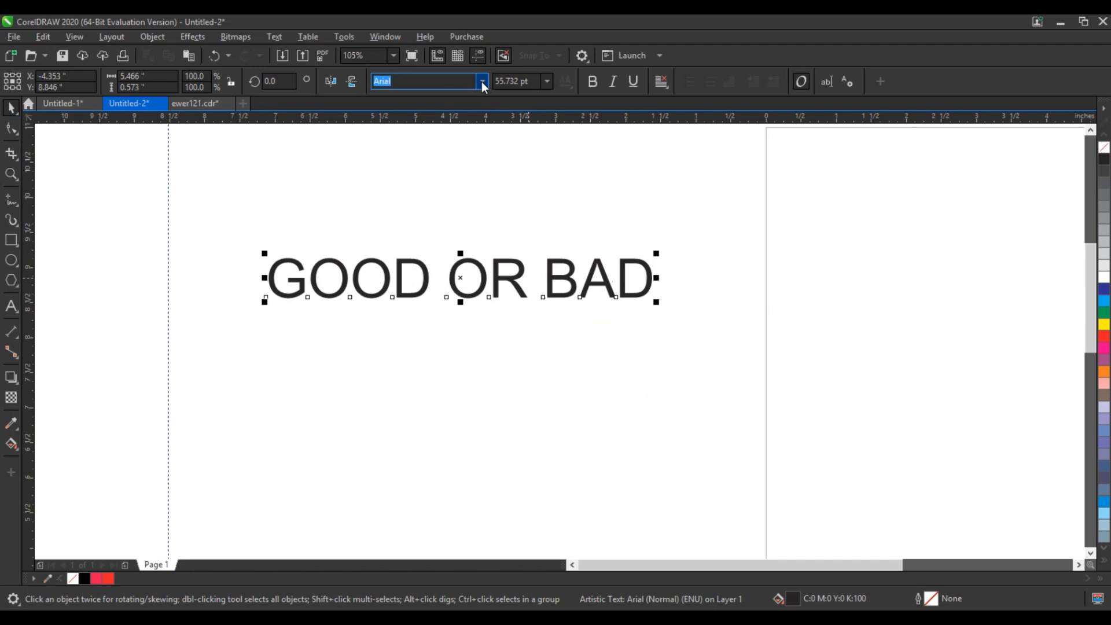
Step: Set the font of the GOOD OR BAD text to Swis721 Blk BT
{"action": "left_click", "coordinate": [482, 82]}
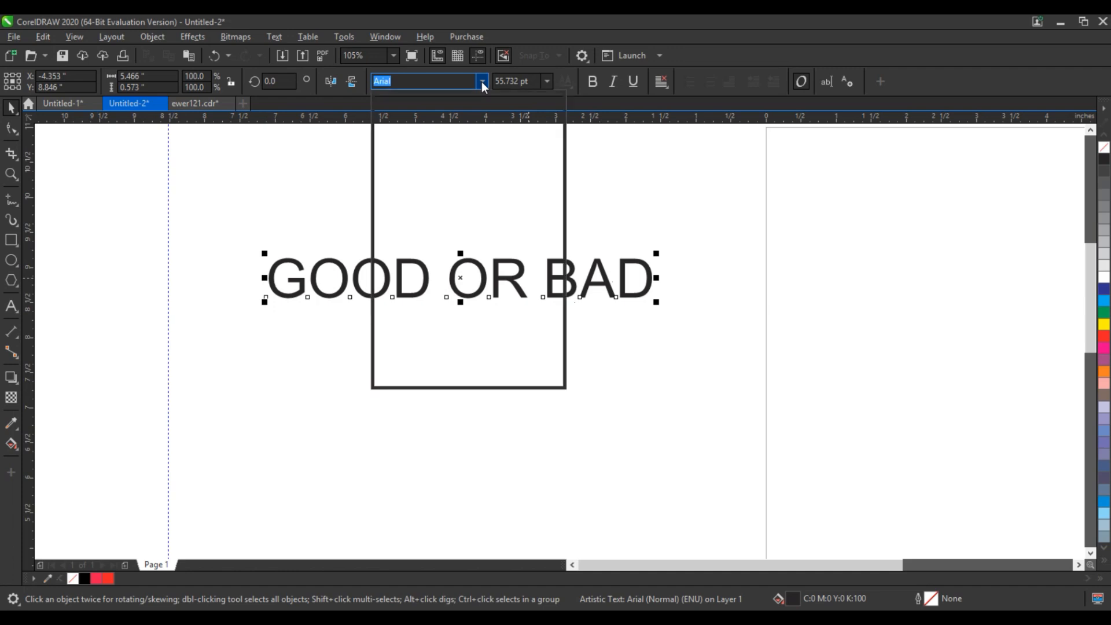
{"action": "left_click", "coordinate": [482, 82]}
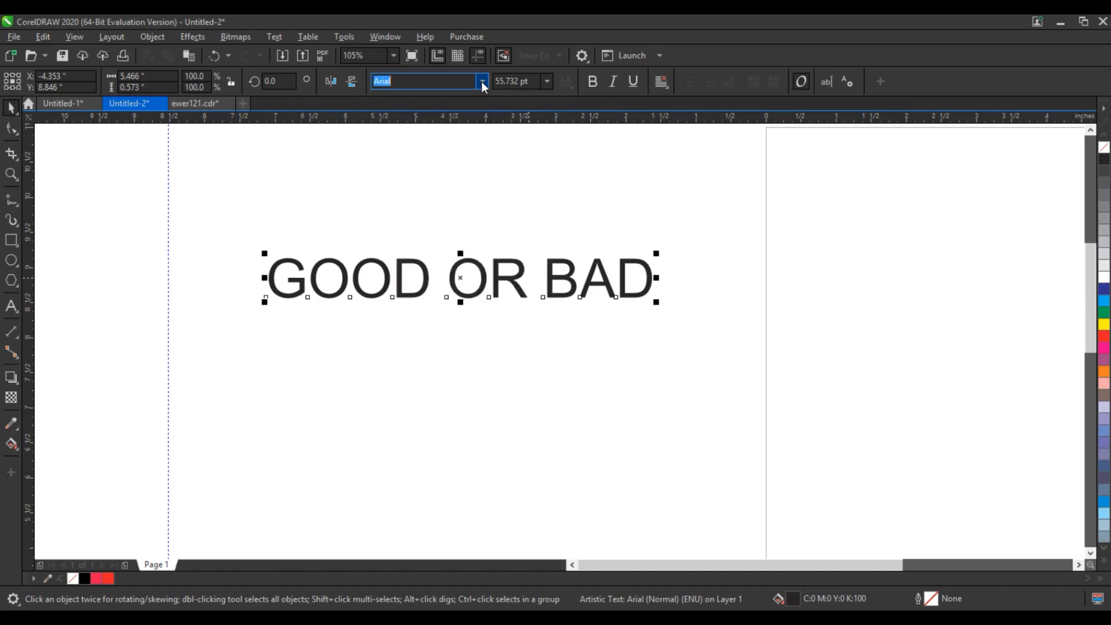
{"action": "left_click", "coordinate": [482, 82]}
{"action": "left_click", "coordinate": [451, 155]}
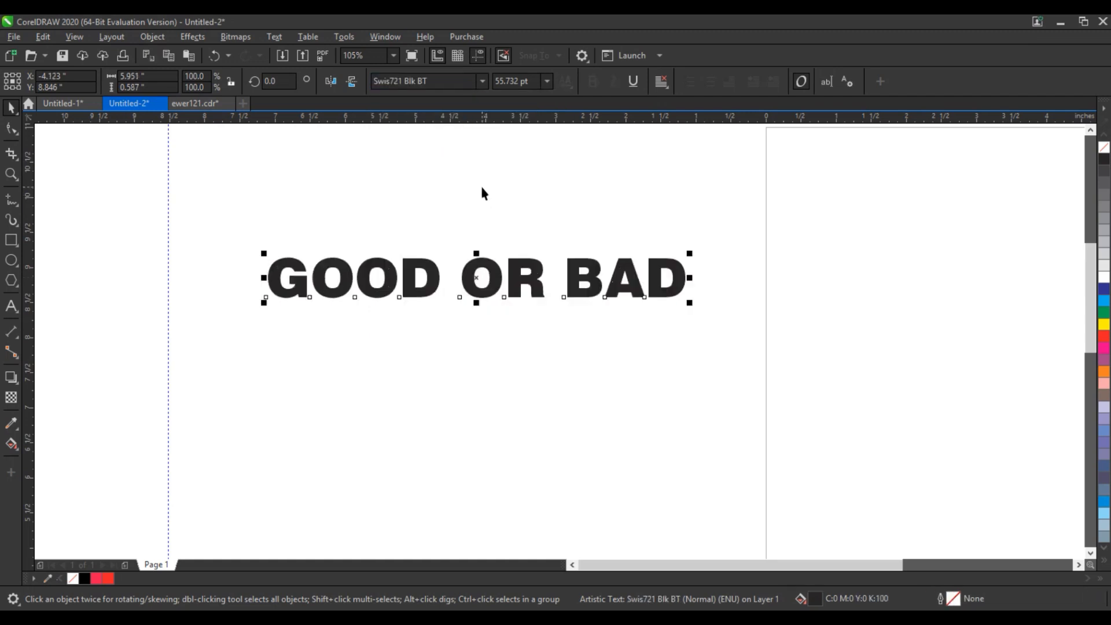
Step: Break the GOOD OR BAD text apart into separate words and move OR and BAD below GOOD
{"action": "key", "text": "ctrl+k"}
{"action": "left_click_drag", "start_coordinate": [523, 281], "coordinate": [518, 425]}
{"action": "left_click_drag", "start_coordinate": [603, 288], "coordinate": [583, 465]}
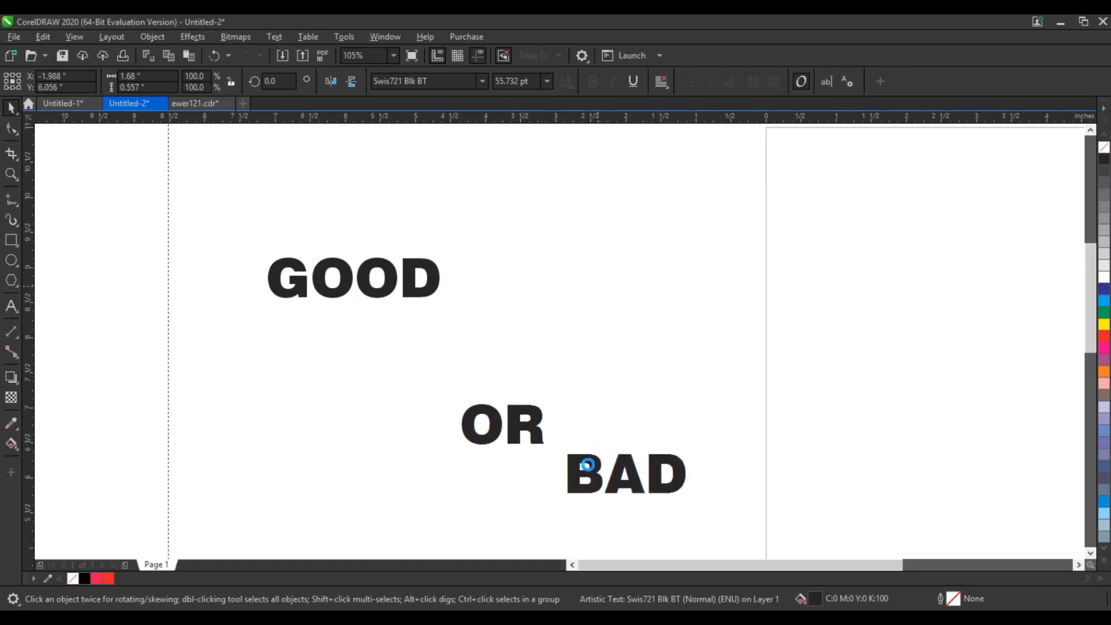
Step: Split GOOD into the separate text objects GO and OD by adding a space, and move GO above OD
{"action": "left_click", "coordinate": [430, 300]}
{"action": "left_click", "coordinate": [11, 306]}
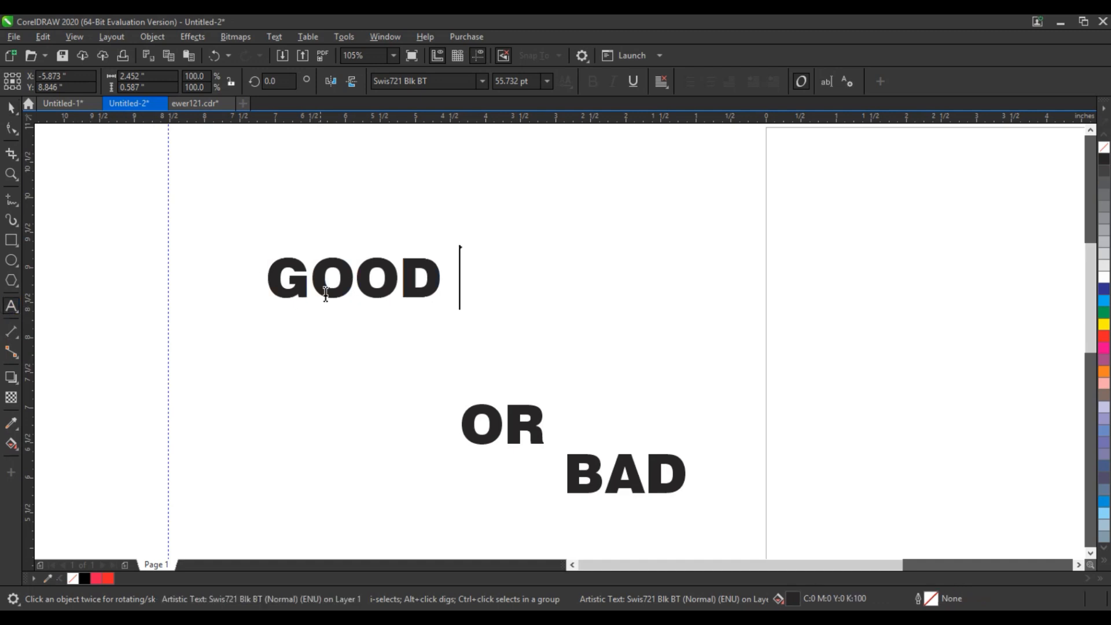
{"action": "left_click", "coordinate": [355, 276]}
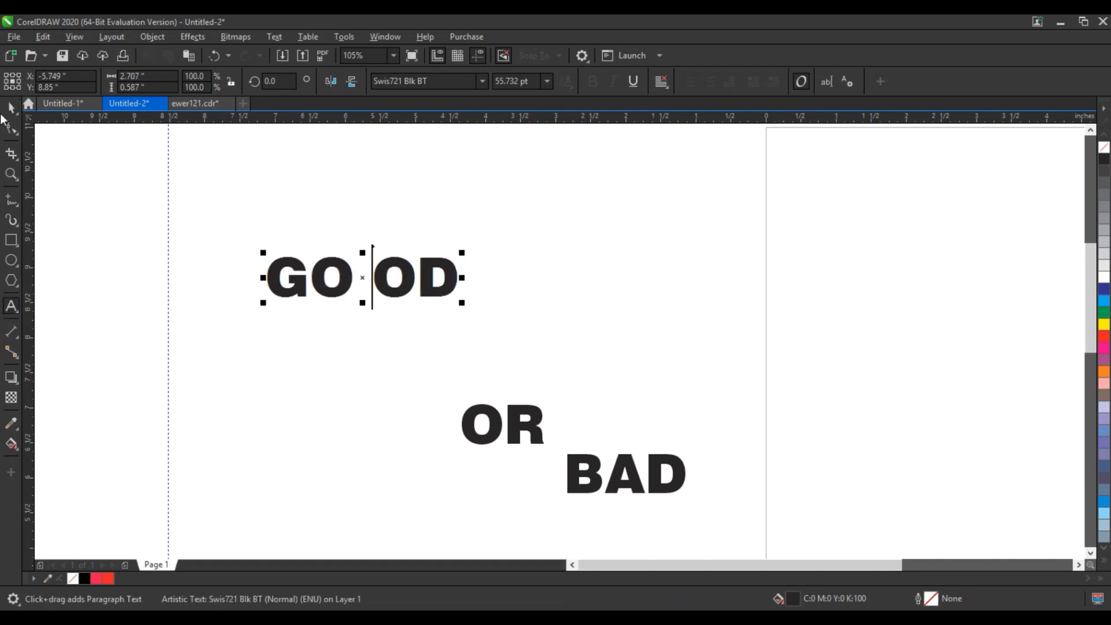
{"action": "left_click", "coordinate": [11, 107]}
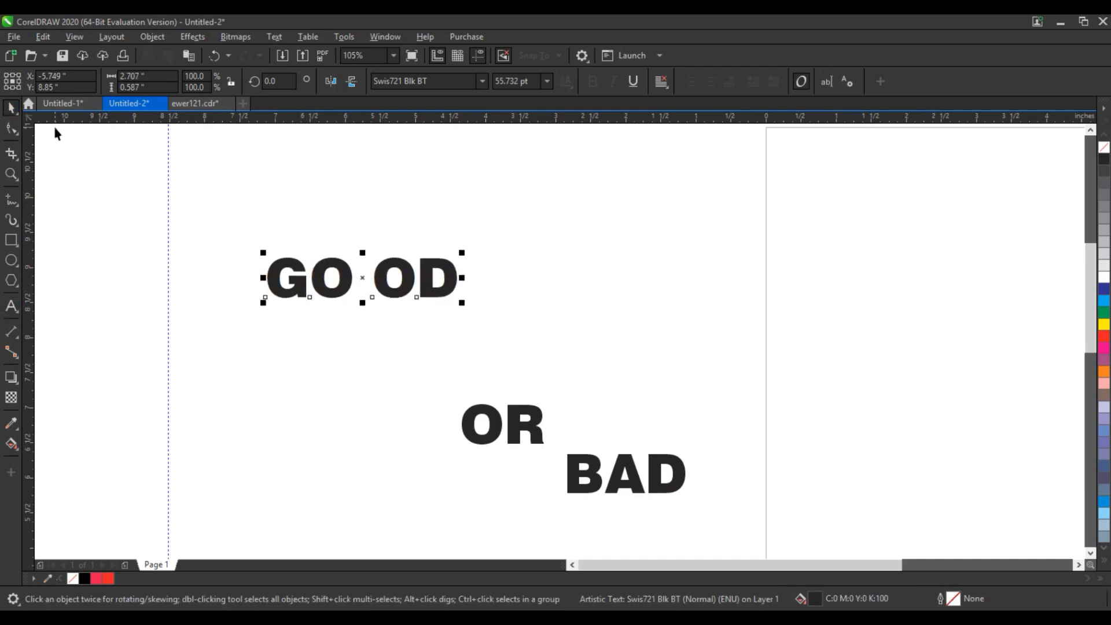
{"action": "key", "text": "ctrl+k"}
{"action": "left_click_drag", "start_coordinate": [347, 286], "coordinate": [407, 248]}
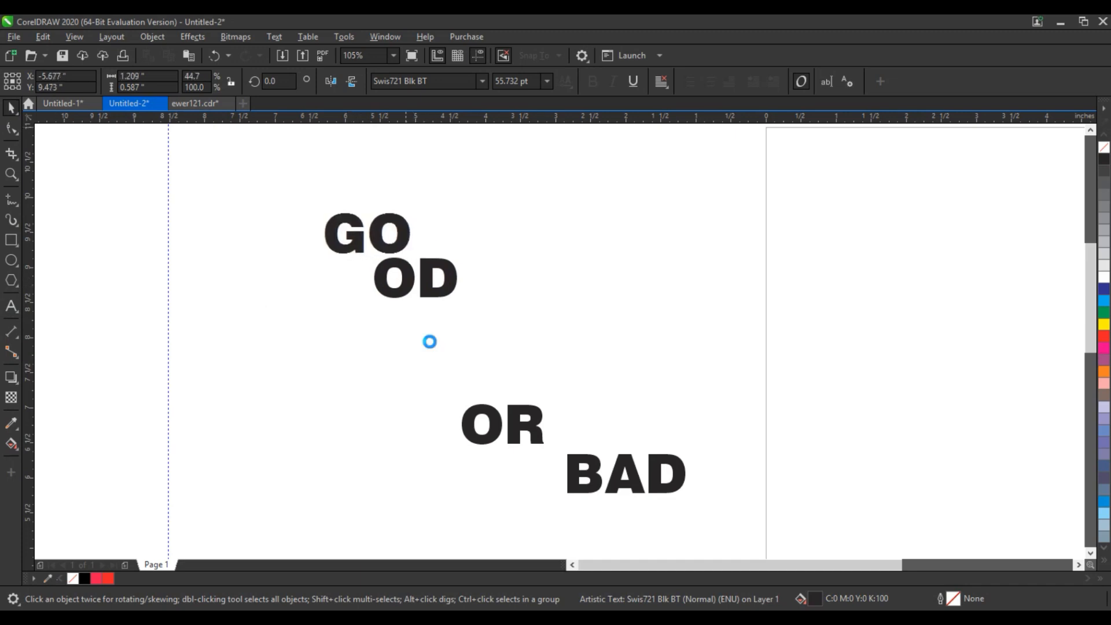
Step: Stack OR and BAD directly under OD and align their right edges
{"action": "left_click_drag", "start_coordinate": [517, 427], "coordinate": [430, 325]}
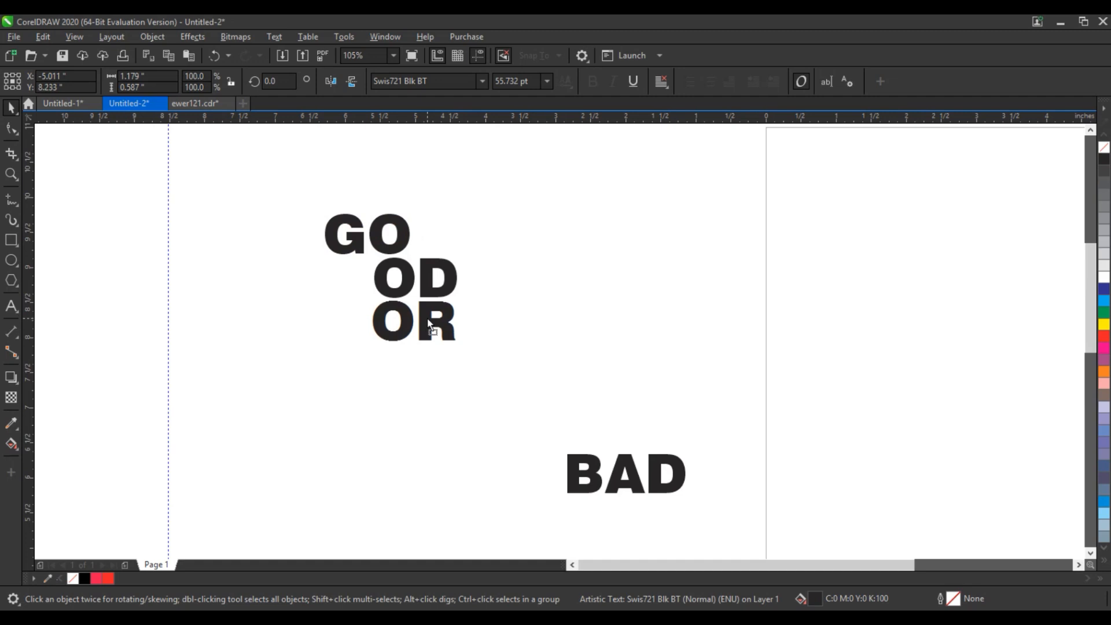
{"action": "left_click_drag", "start_coordinate": [568, 463], "coordinate": [348, 355]}
{"action": "left_click", "coordinate": [440, 315], "text": "shift"}
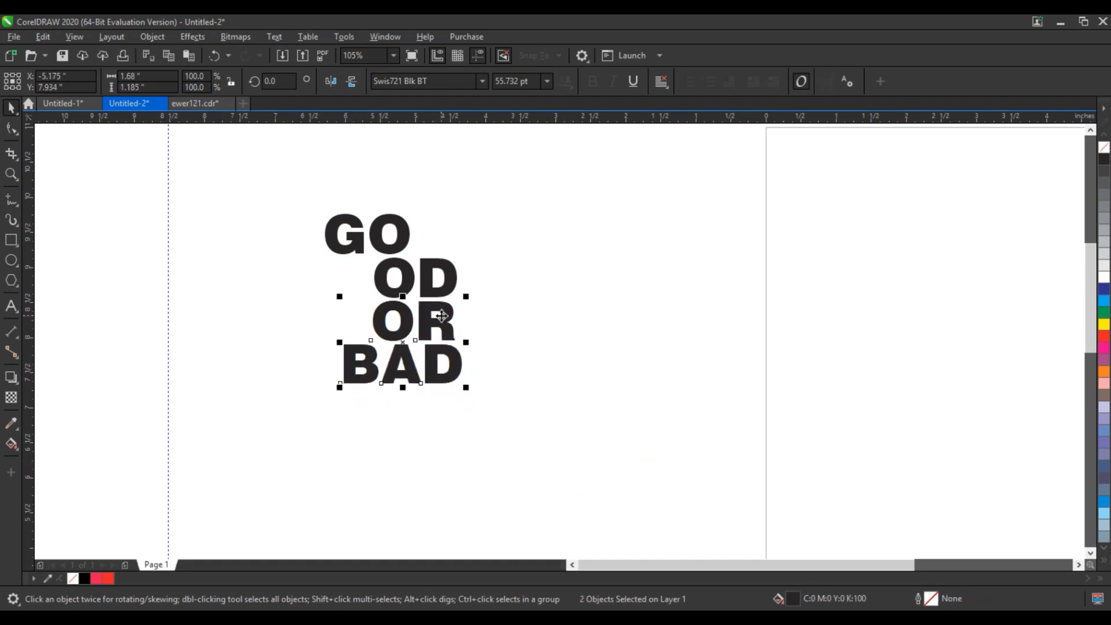
{"action": "key", "text": "r"}
{"action": "left_click", "coordinate": [521, 325]}
Step: Shift GO sideways so its letter O sits directly above the O of OD
{"action": "left_click", "coordinate": [399, 247]}
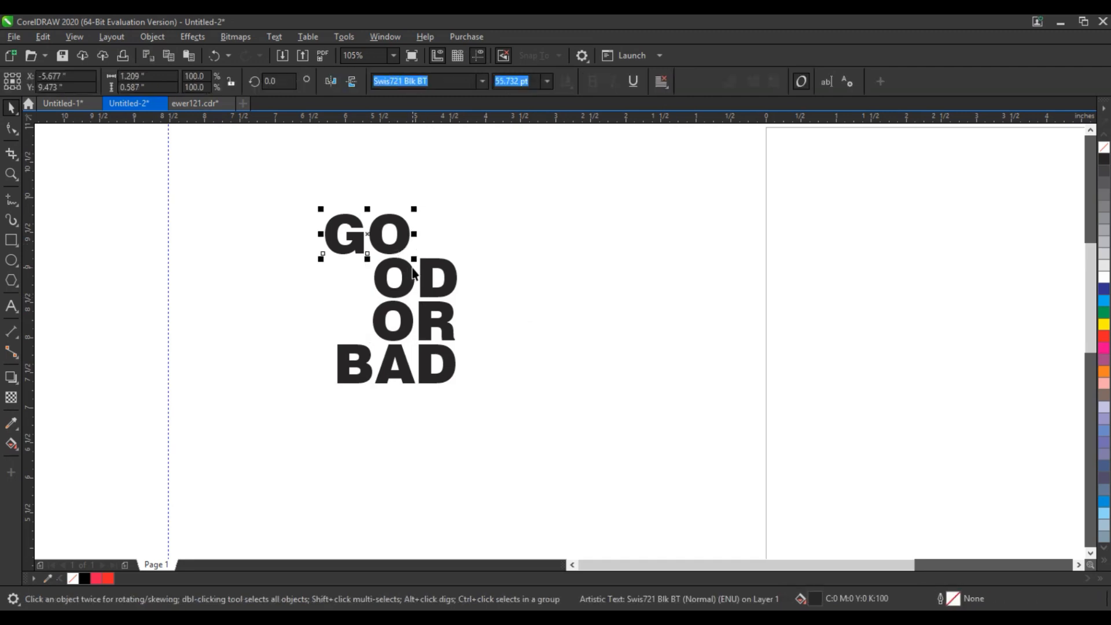
{"action": "left_click", "coordinate": [412, 269]}
{"action": "left_click_drag", "start_coordinate": [399, 253], "coordinate": [406, 250]}
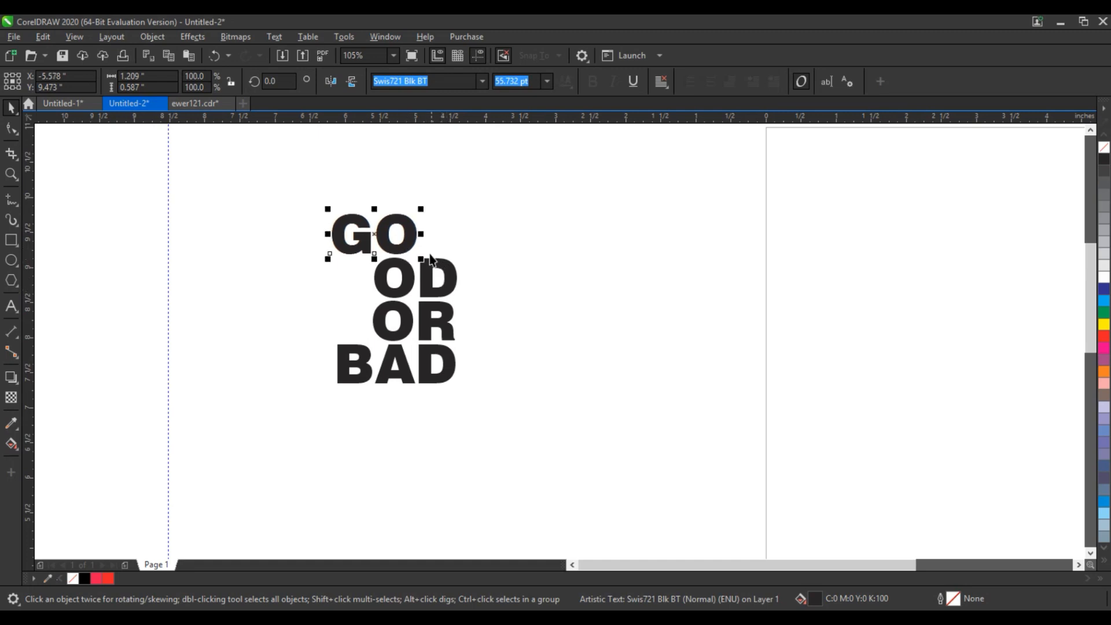
{"action": "left_click", "coordinate": [11, 174]}
{"action": "left_click_drag", "start_coordinate": [268, 206], "coordinate": [556, 406]}
{"action": "key", "text": "space"}
{"action": "left_click_drag", "start_coordinate": [540, 234], "coordinate": [535, 237]}
Step: Tighten the vertical gaps in the stack by nudging BAD and OR upward
{"action": "left_click_drag", "start_coordinate": [538, 444], "coordinate": [538, 441]}
{"action": "left_click", "coordinate": [553, 356], "text": "shift"}
{"action": "key", "text": "Up"}
{"action": "key", "text": "Up"}
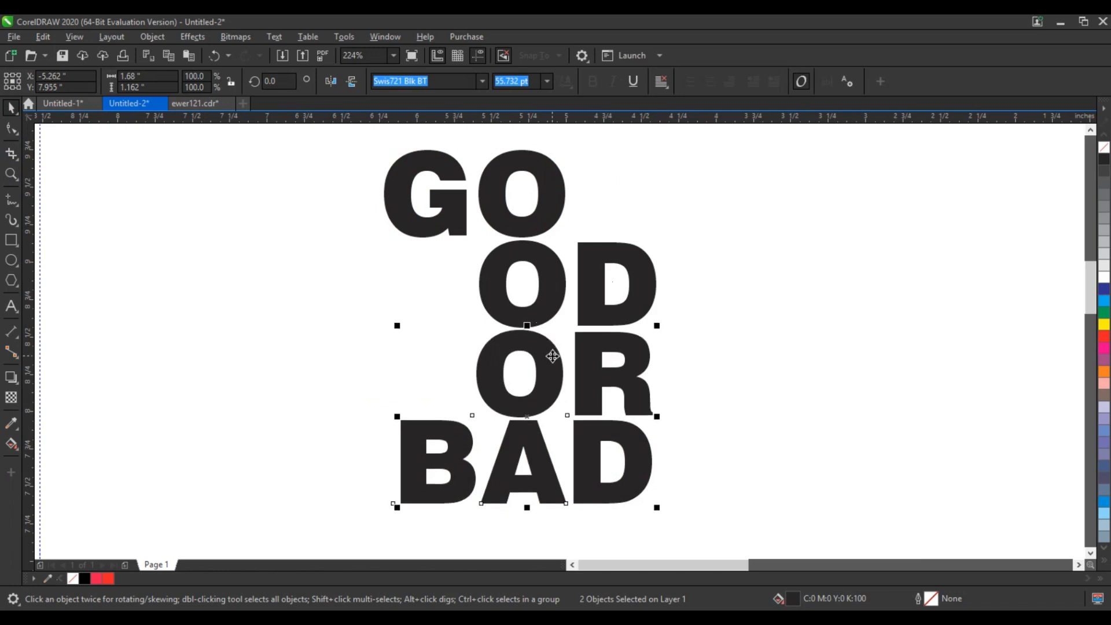
Step: Fill all four word pieces with black C100 M100 Y100 K100
{"action": "left_click", "coordinate": [372, 304]}
{"action": "left_click_drag", "start_coordinate": [329, 143], "coordinate": [745, 526]}
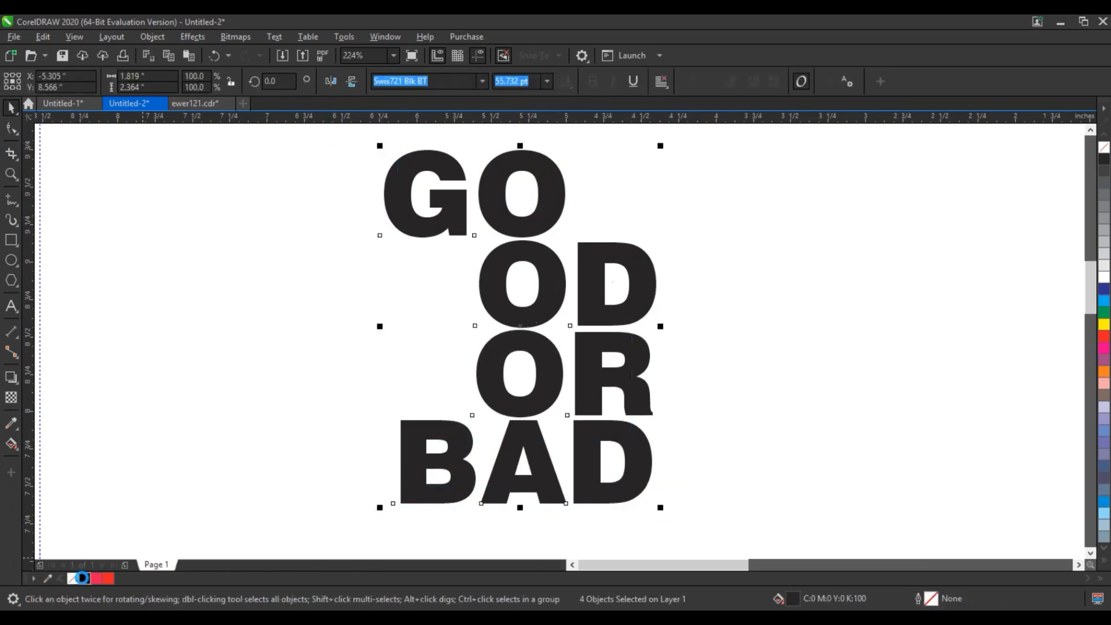
{"action": "left_click", "coordinate": [85, 578]}
Step: Stretch BAD horizontally so its left edge lines up with the left edge of GO
{"action": "left_click", "coordinate": [331, 437]}
{"action": "left_click", "coordinate": [405, 450]}
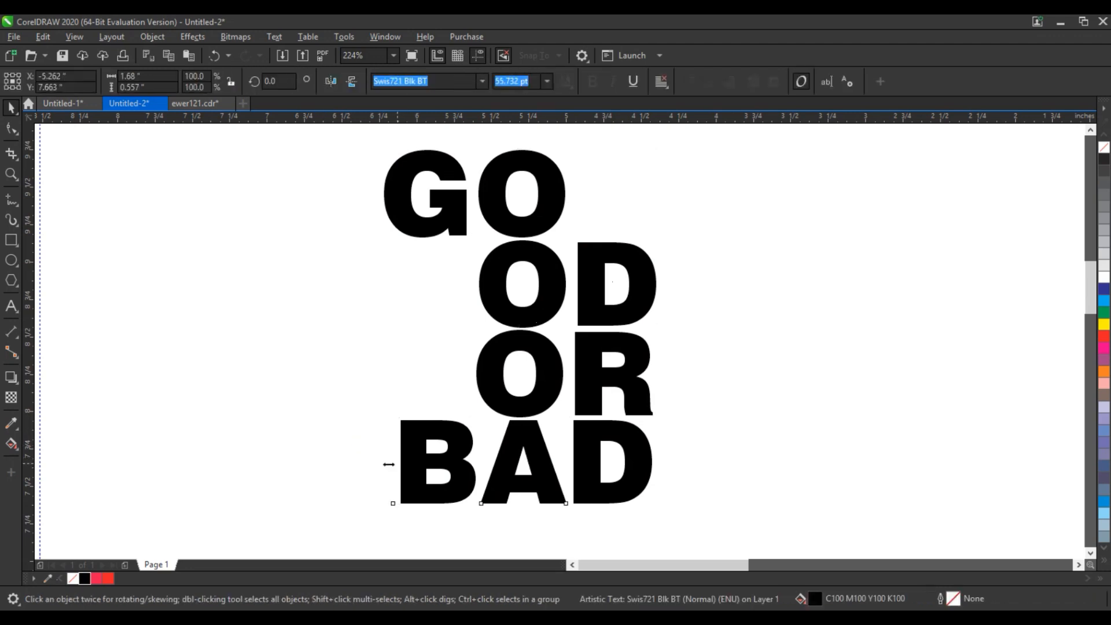
{"action": "left_click_drag", "start_coordinate": [392, 462], "coordinate": [383, 465]}
Step: Place a 17.226 pt copy of GO beside the original and change its text to BUT, THINKING, MAKES, IT SO on four lines
{"action": "left_click", "coordinate": [560, 219]}
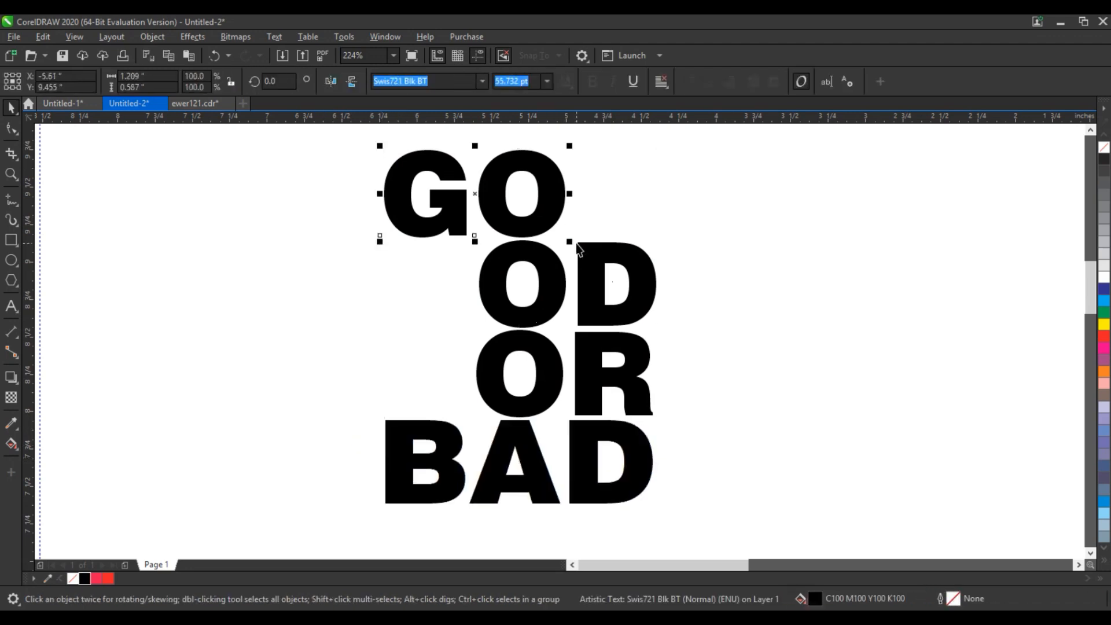
{"action": "left_click_drag", "start_coordinate": [572, 242], "coordinate": [607, 193]}
{"action": "left_click", "coordinate": [19, 307]}
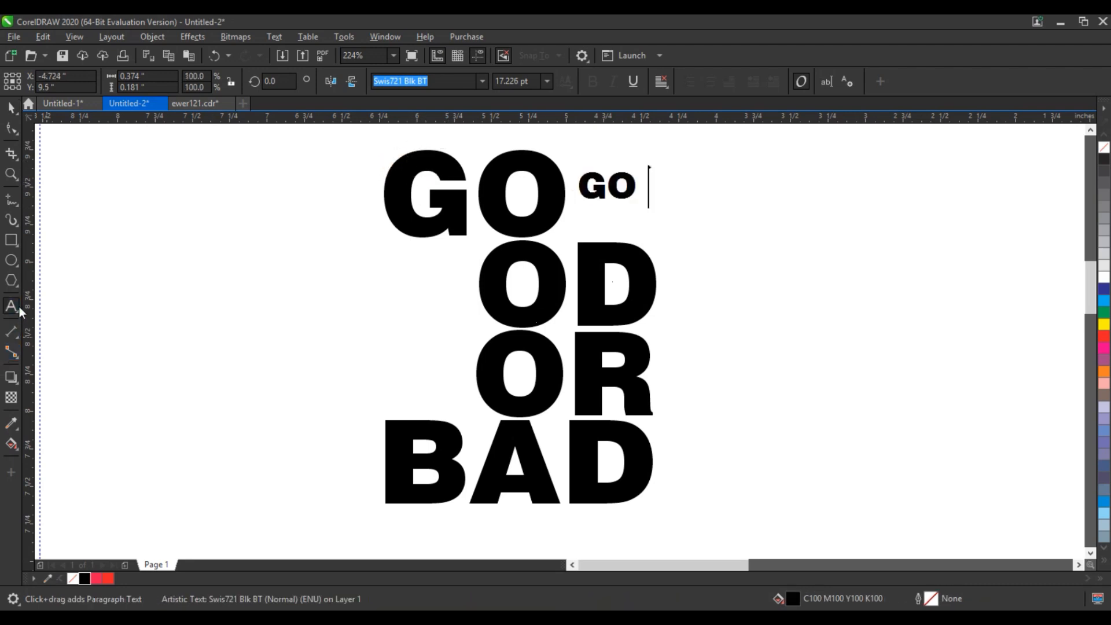
{"action": "type", "text": "BUT"}
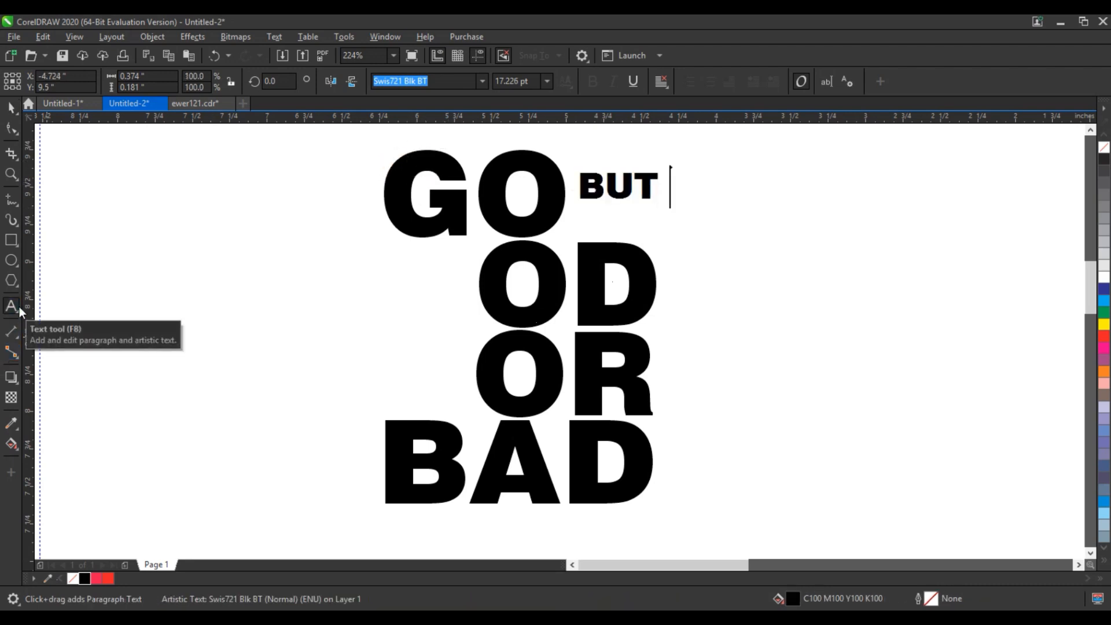
{"action": "key", "text": "Return"}
{"action": "type", "text": "THINKING"}
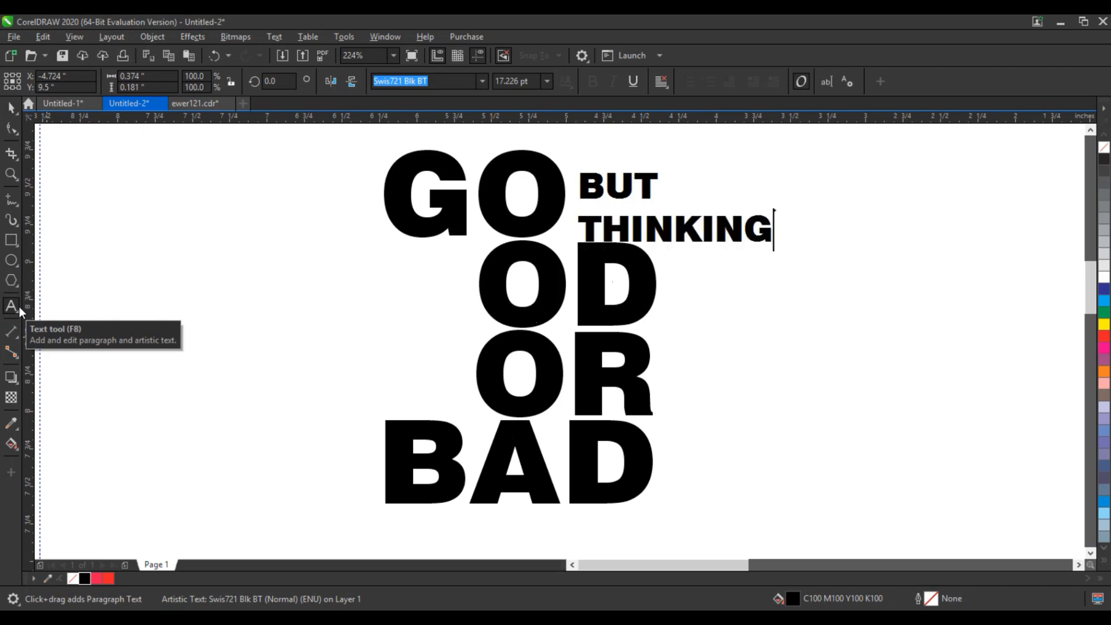
{"action": "key", "text": "Return"}
{"action": "type", "text": "MAKES"}
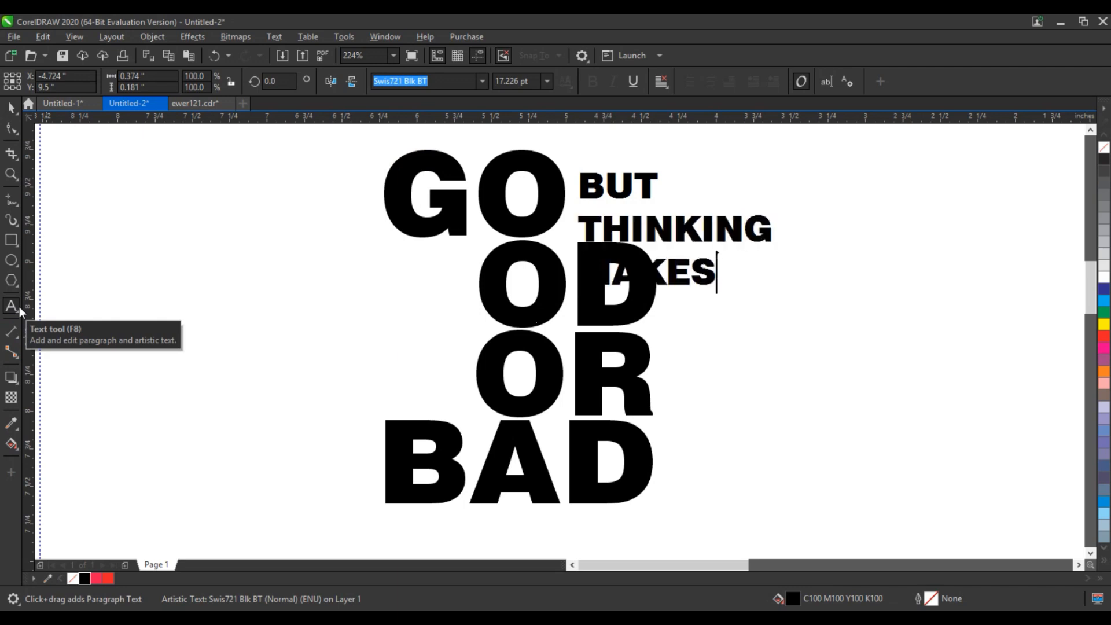
{"action": "key", "text": "Return"}
{"action": "type", "text": "ALSO"}
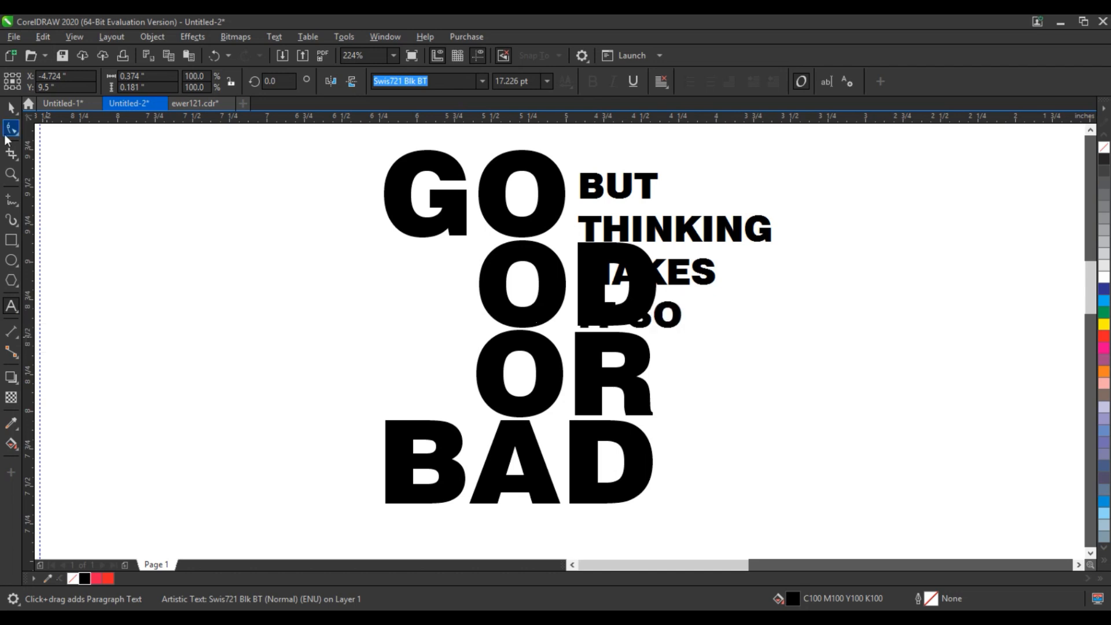
Step: Reduce the line spacing of the BUT THINKING MAKES IT SO text block
{"action": "left_click", "coordinate": [11, 128]}
{"action": "left_click_drag", "start_coordinate": [578, 331], "coordinate": [580, 289]}
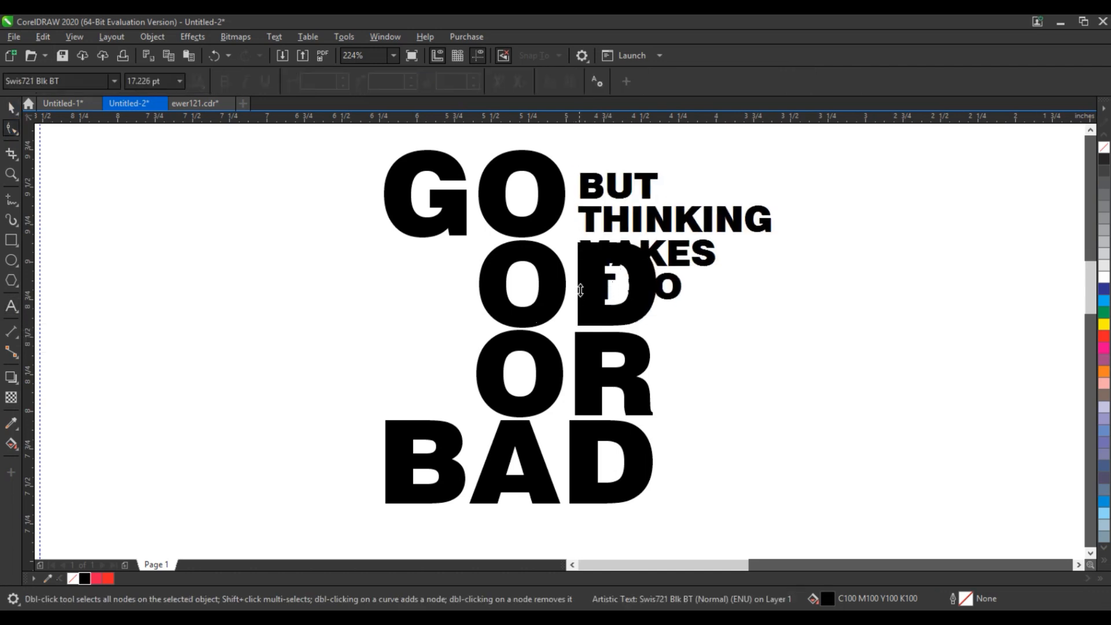
{"action": "left_click", "coordinate": [11, 108]}
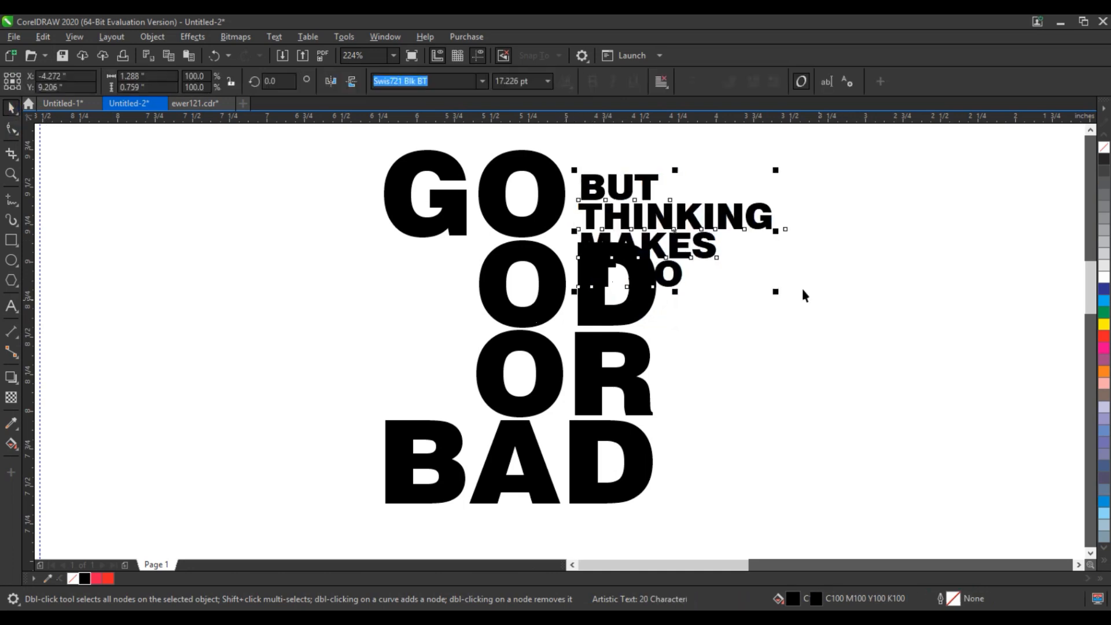
Step: Scale the four-line text block to 8.18 pt, rotate it 90 degrees and fit it beside GO above the D
{"action": "left_click_drag", "start_coordinate": [777, 293], "coordinate": [647, 163]}
{"action": "left_click", "coordinate": [665, 215]}
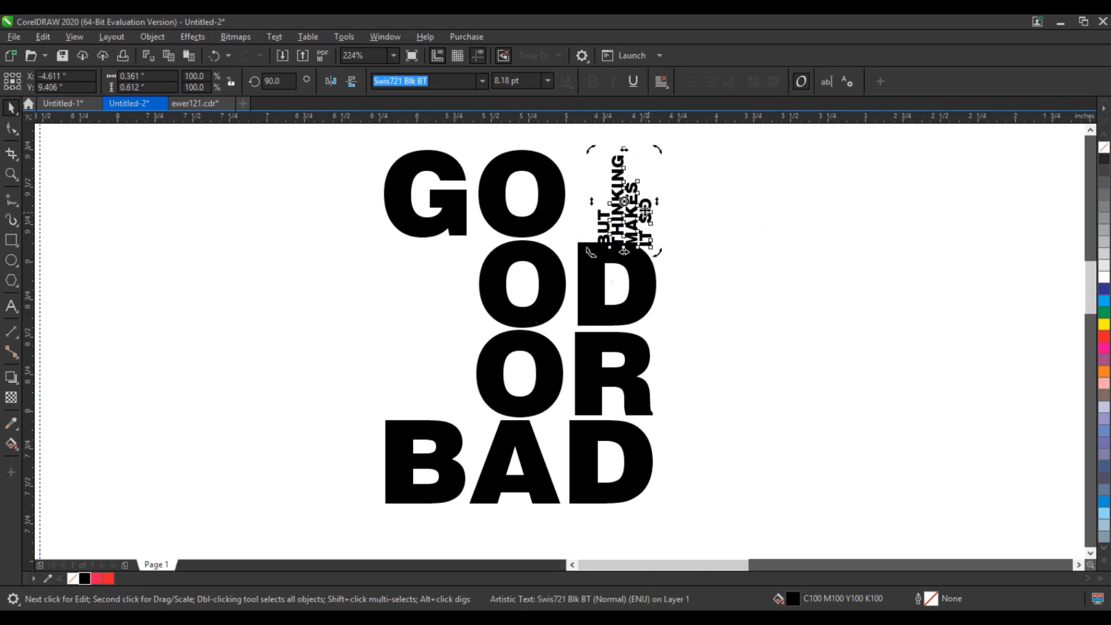
{"action": "left_click", "coordinate": [646, 211]}
Step: Copy the rotated text block above the B of BAD and replace its text with THINKING, NOTHING, GOOD, OR BAD on four lines
{"action": "left_click_drag", "start_coordinate": [646, 211], "coordinate": [431, 394]}
{"action": "right_click", "coordinate": [432, 393]}
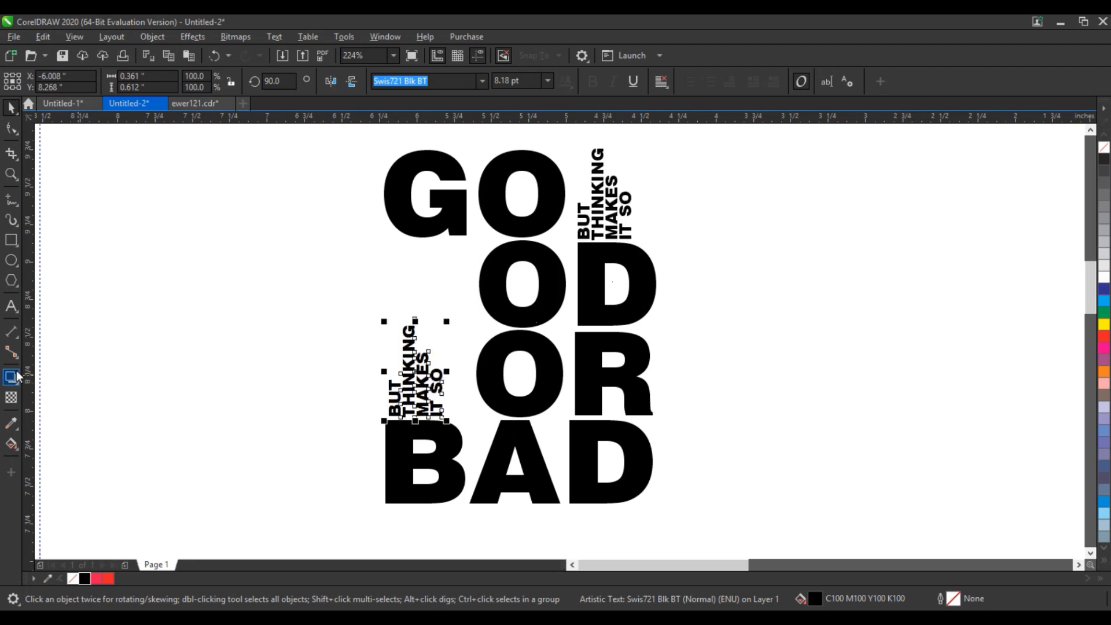
{"action": "left_click", "coordinate": [15, 311]}
{"action": "key", "text": "ctrl+a"}
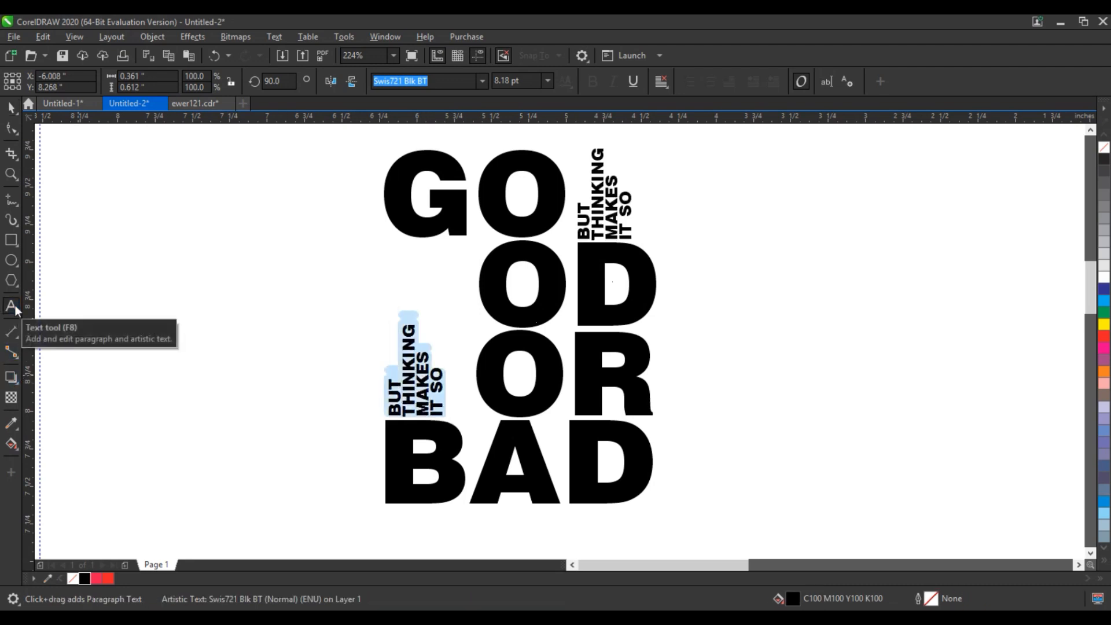
{"action": "key", "text": "Delete"}
{"action": "type", "text": "THINKING"}
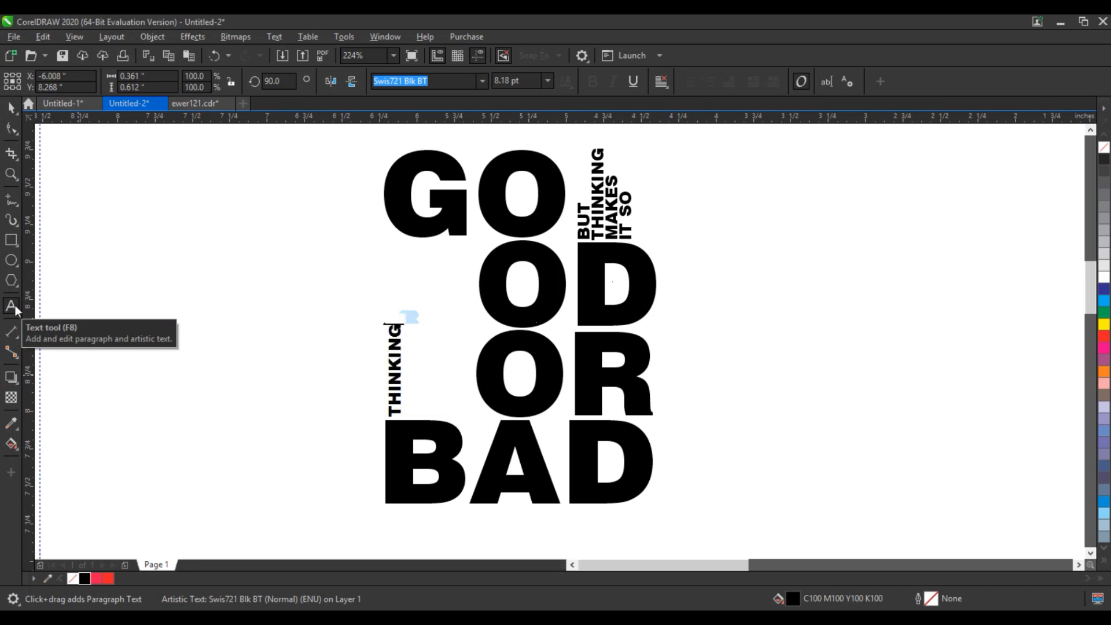
{"action": "key", "text": "Return"}
{"action": "type", "text": "NOTHING"}
{"action": "key", "text": "Return"}
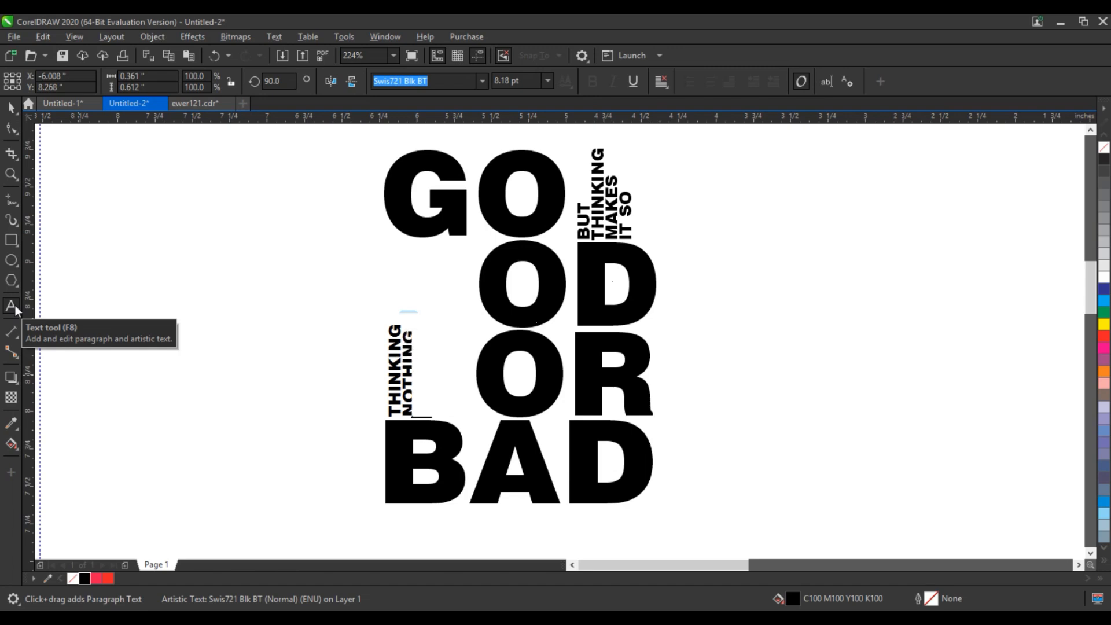
{"action": "type", "text": "GOOD"}
{"action": "key", "text": "Return"}
{"action": "type", "text": "OR"}
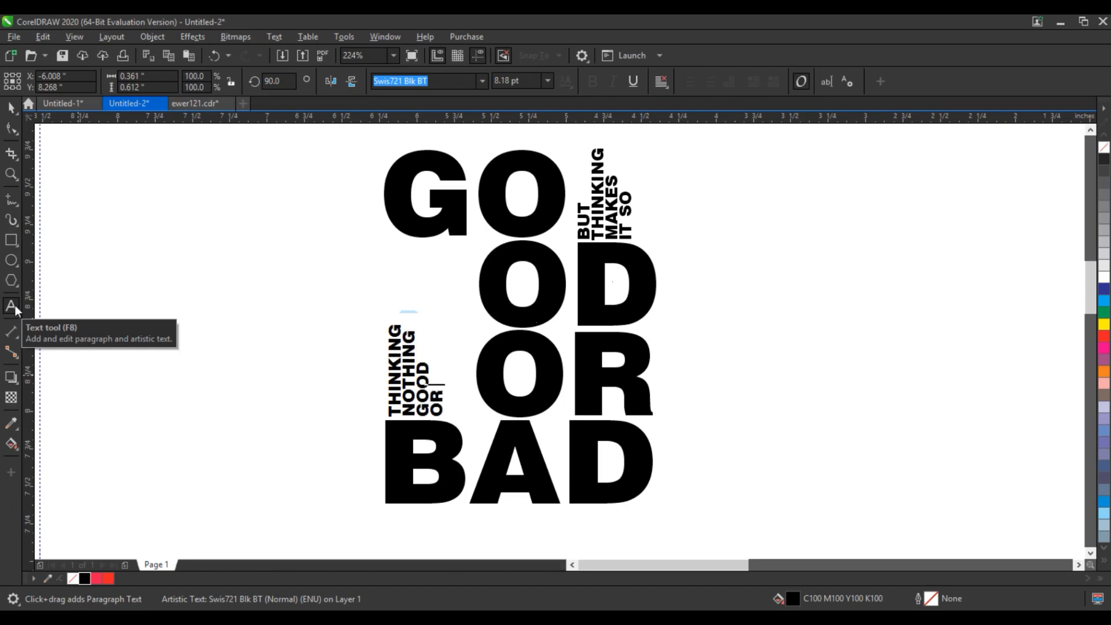
{"action": "type", "text": " BAD"}
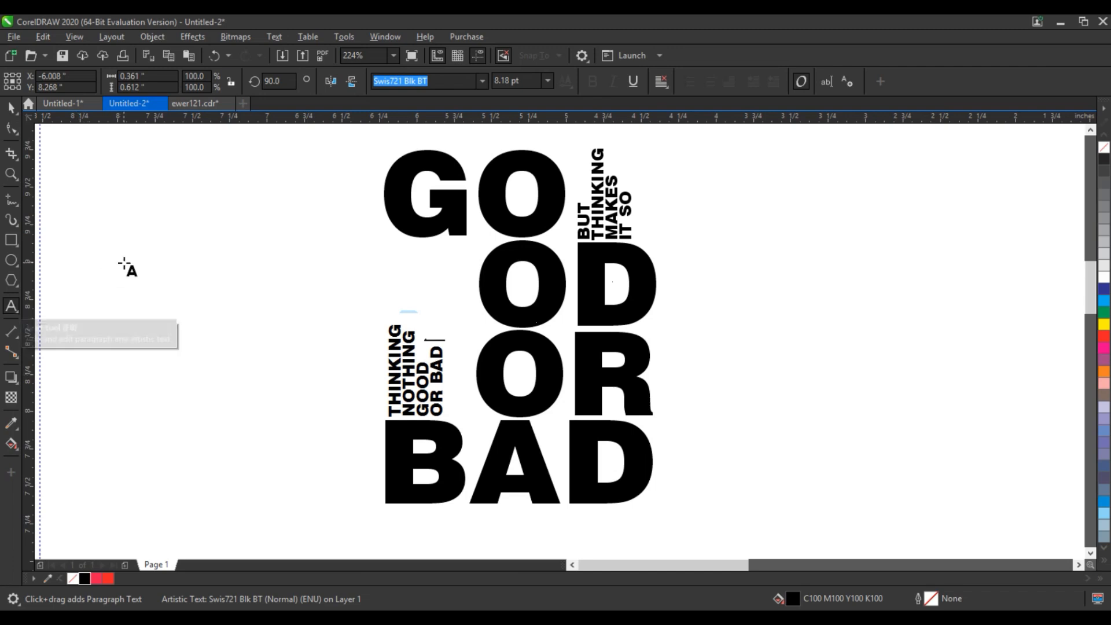
Step: Widen the letter and line spacing of the THINKING NOTHING GOOD OR BAD block to fill the gap above the B
{"action": "left_click", "coordinate": [11, 107]}
{"action": "key", "text": "F10"}
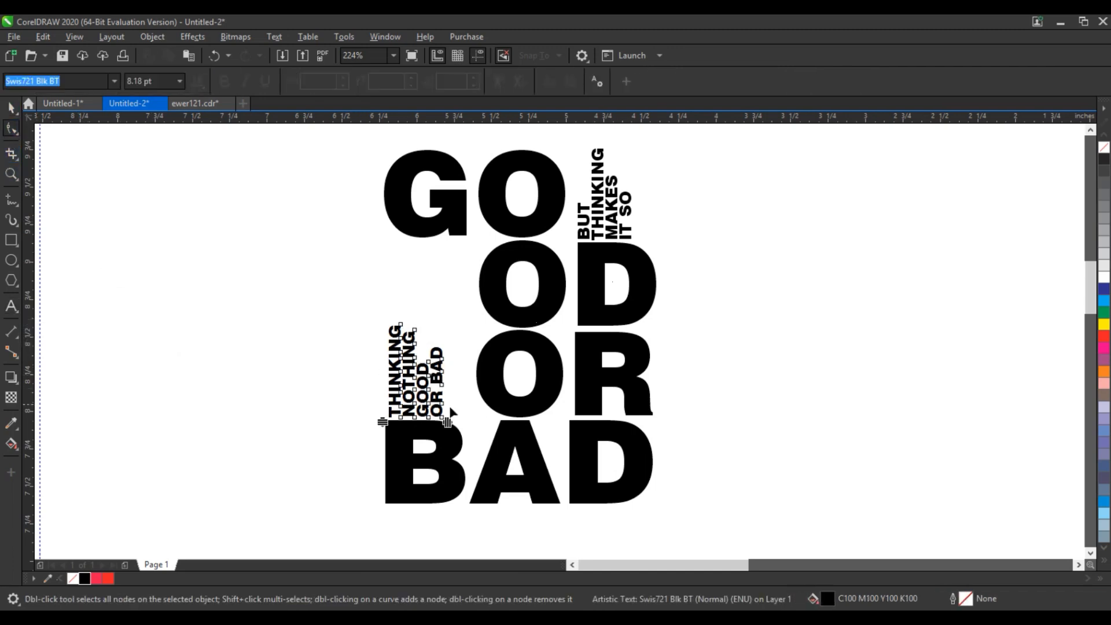
{"action": "left_click_drag", "start_coordinate": [446, 422], "coordinate": [379, 421]}
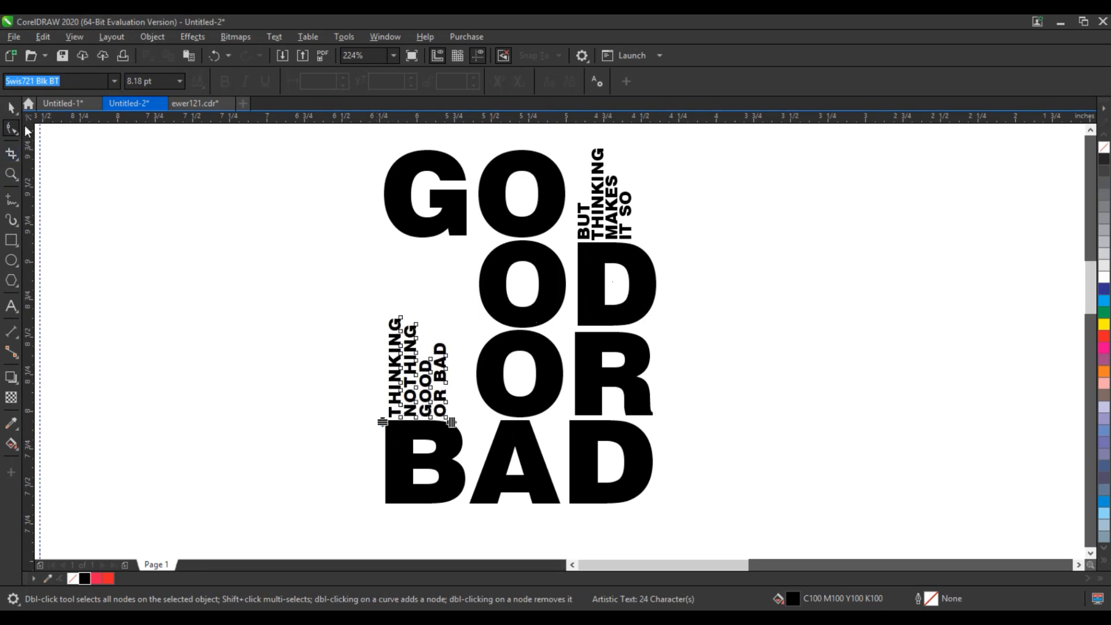
{"action": "left_click", "coordinate": [11, 107]}
{"action": "left_click", "coordinate": [314, 305]}
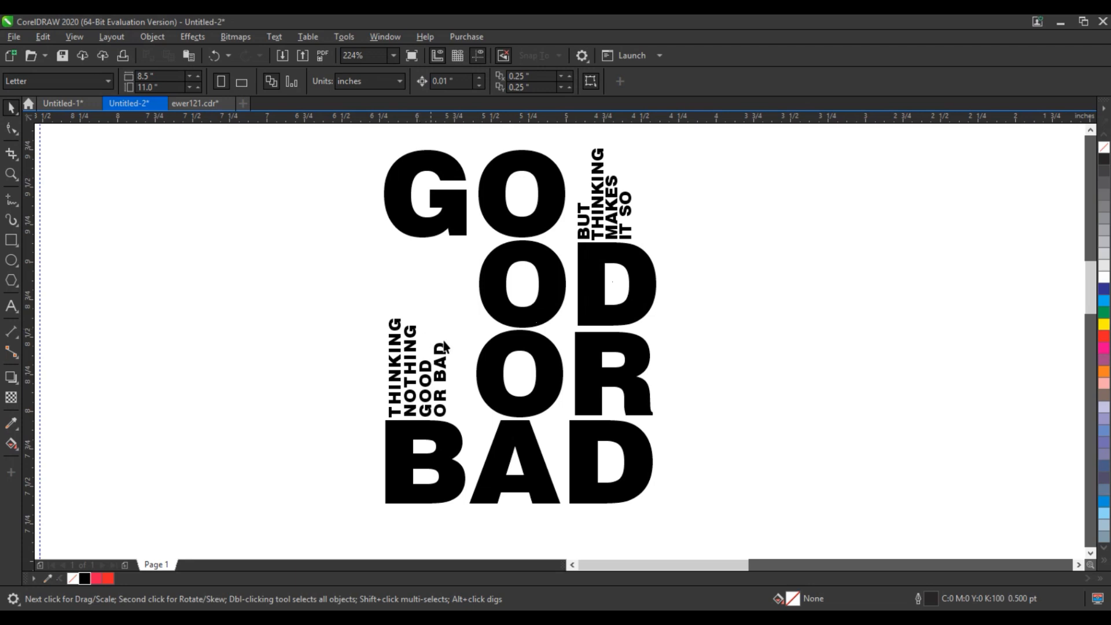
Step: Draw a rectangle about 2.46 by 3.43 inches around the GOOD OR BAD typography and fill it black
{"action": "scroll", "coordinate": [445, 348], "scroll_direction": "down", "scroll_amount": 4}
{"action": "mouse_move", "coordinate": [402, 237]}
{"action": "left_mouse_down"}
{"action": "mouse_move", "coordinate": [515, 347]}
{"action": "mouse_move", "coordinate": [572, 442]}
{"action": "left_mouse_up"}
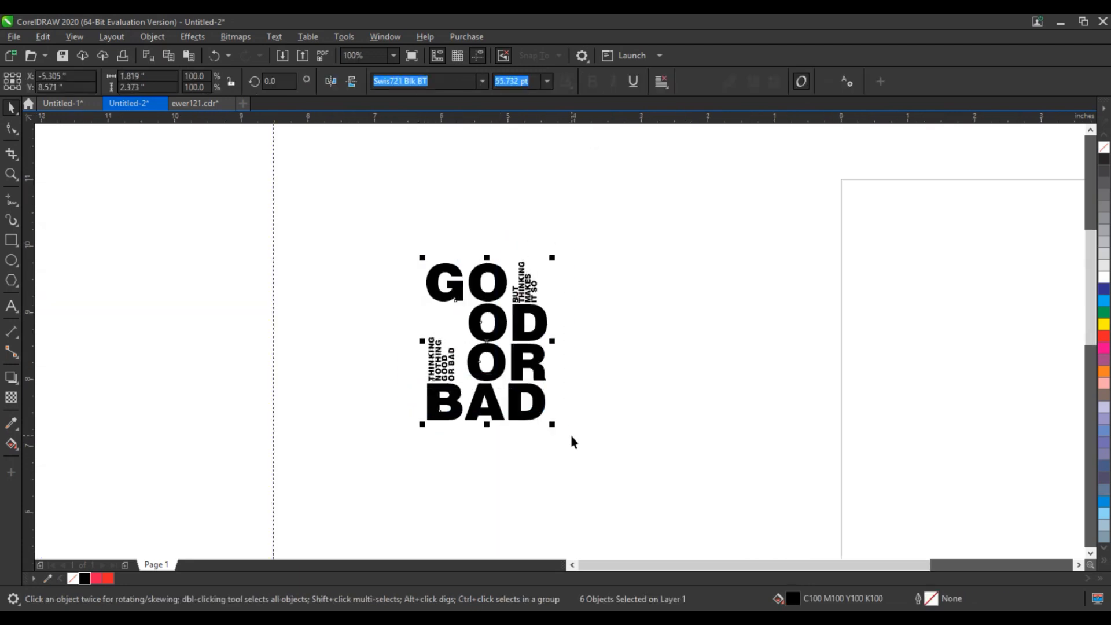
{"action": "left_click", "coordinate": [11, 240]}
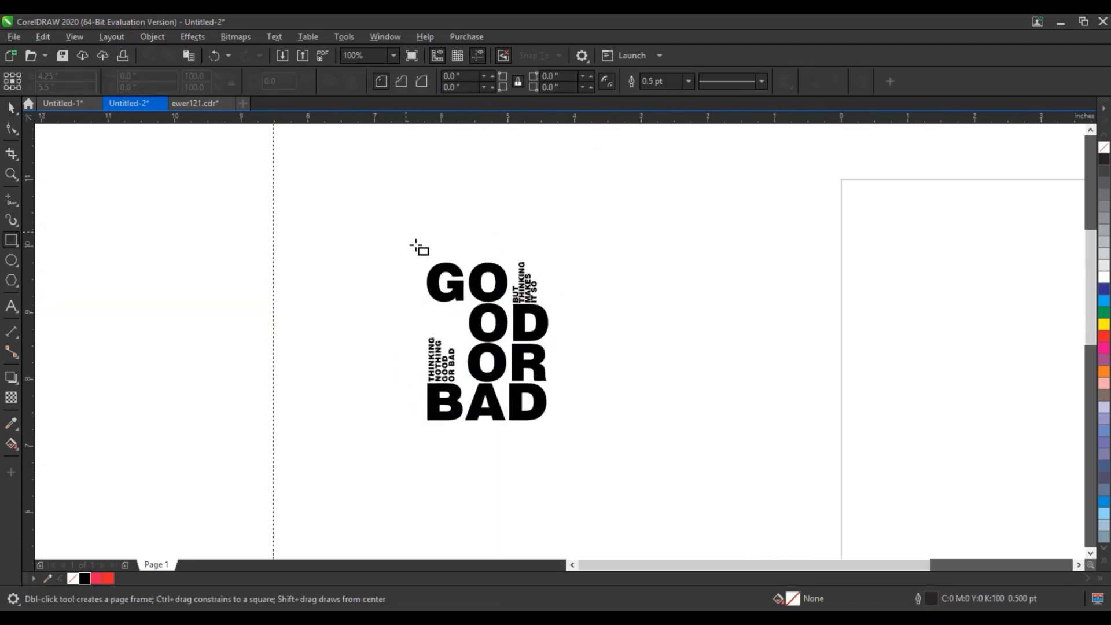
{"action": "mouse_move", "coordinate": [406, 232]}
{"action": "left_mouse_down"}
{"action": "mouse_move", "coordinate": [551, 451]}
{"action": "mouse_move", "coordinate": [570, 461]}
{"action": "left_mouse_up"}
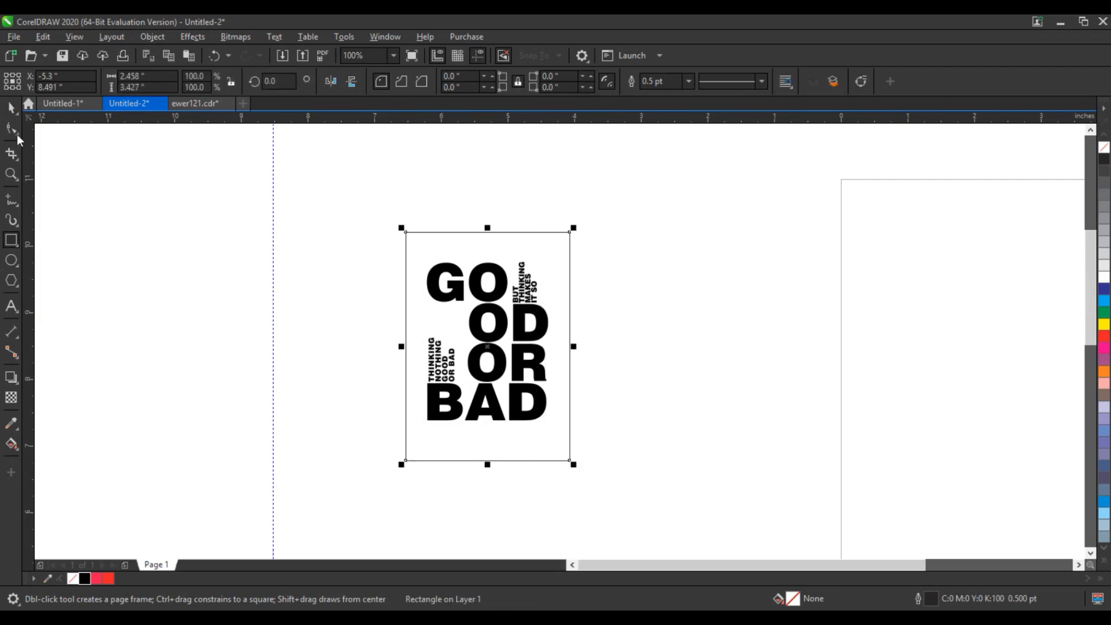
{"action": "left_click", "coordinate": [11, 107]}
{"action": "left_click", "coordinate": [84, 578]}
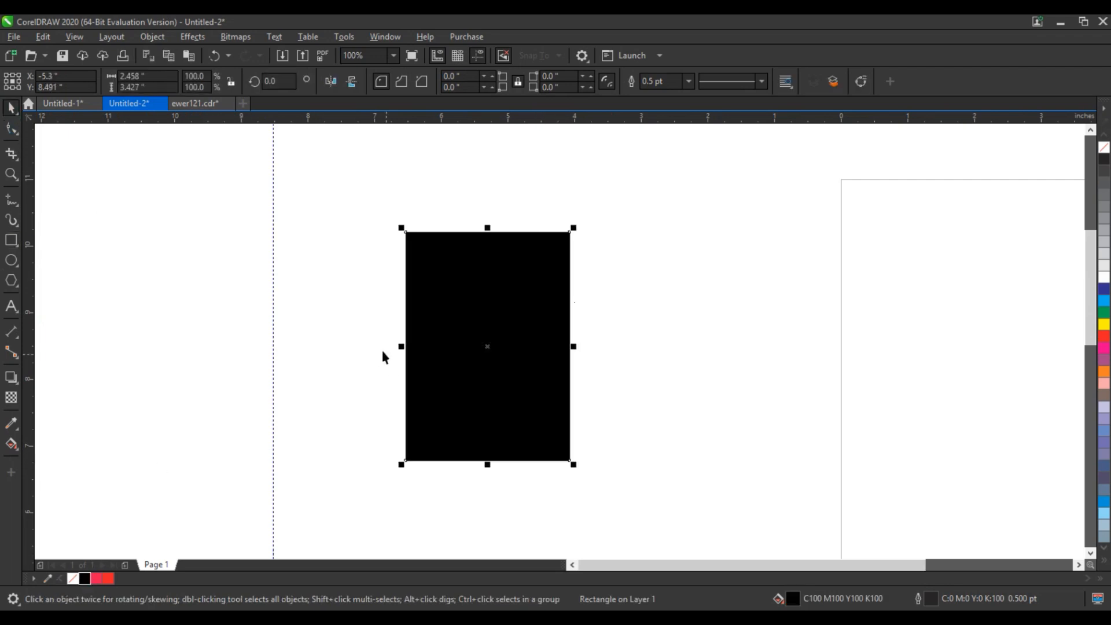
Step: Recolour all the lettering white and fill the background rectangle red
{"action": "left_click", "coordinate": [380, 351]}
{"action": "left_click_drag", "start_coordinate": [328, 224], "coordinate": [606, 459]}
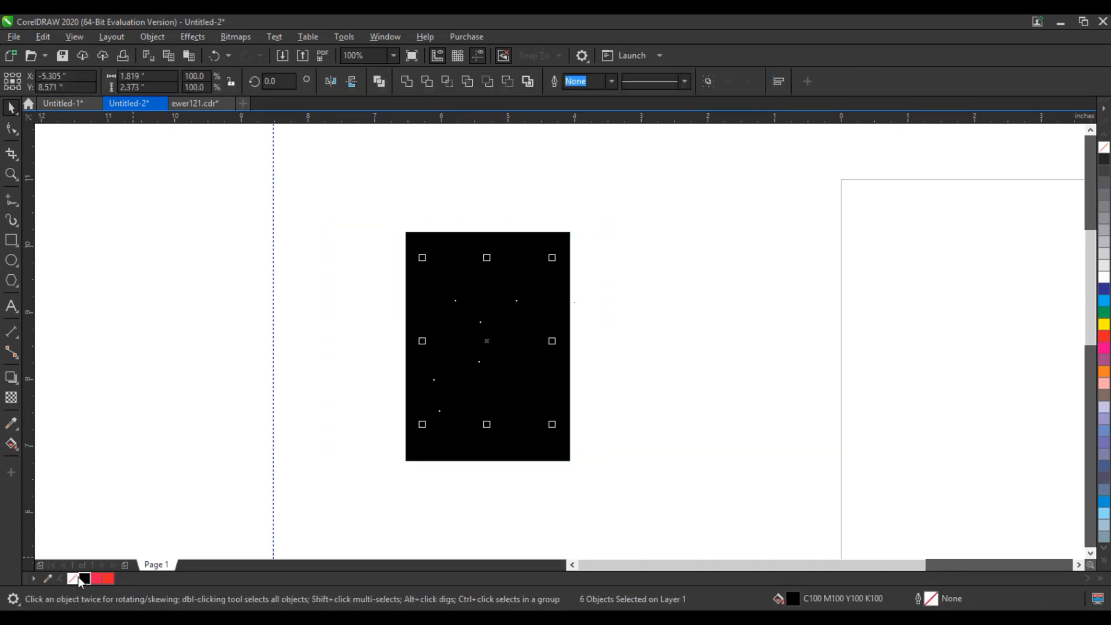
{"action": "left_click", "coordinate": [1104, 278]}
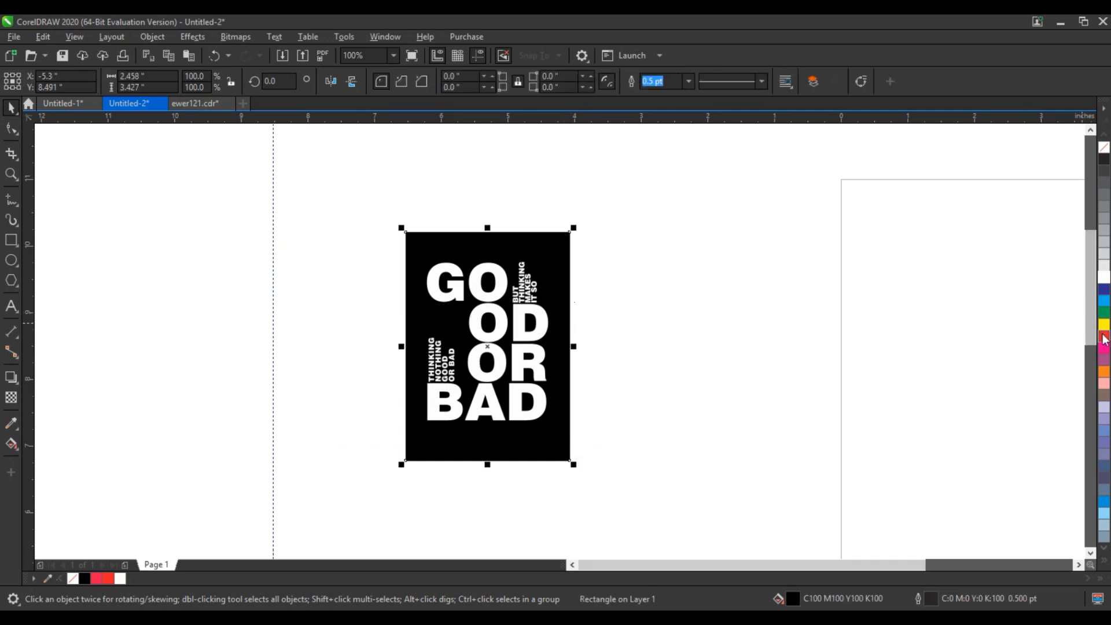
{"action": "left_click", "coordinate": [1104, 336]}
{"action": "left_click", "coordinate": [667, 313]}
{"action": "left_click", "coordinate": [481, 371]}
{"action": "key", "text": "shift+F2"}
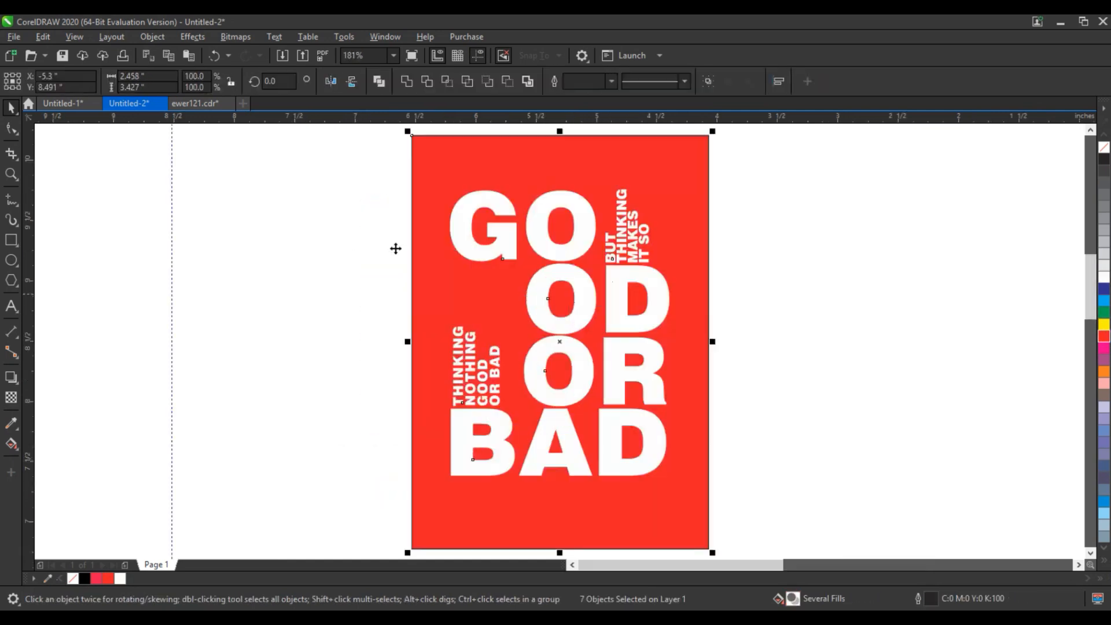
Step: Enlarge the six text objects together to about 2.17 by 2.84 inches so they fill more of the red rectangle
{"action": "left_click_drag", "start_coordinate": [359, 154], "coordinate": [699, 512]}
{"action": "left_click_drag", "start_coordinate": [448, 184], "coordinate": [425, 158]}
{"action": "left_click_drag", "start_coordinate": [655, 335], "coordinate": [657, 336]}
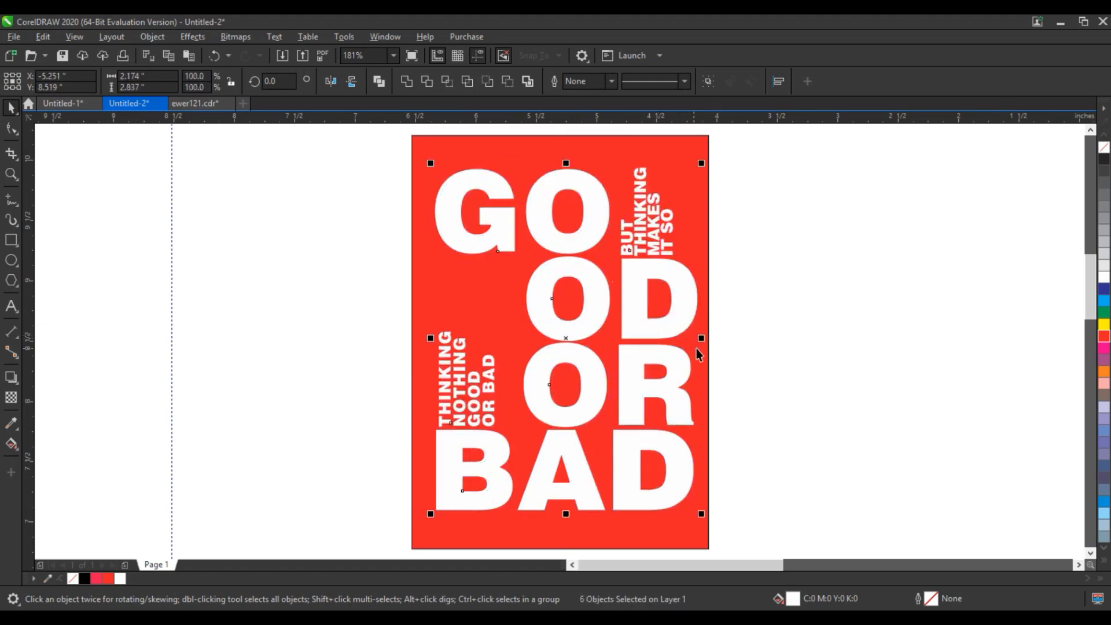
Step: Change the background rectangle's fill to pure red R255 G0 B0 from the RGB Palette
{"action": "left_click", "coordinate": [696, 348]}
{"action": "left_click", "coordinate": [10, 443]}
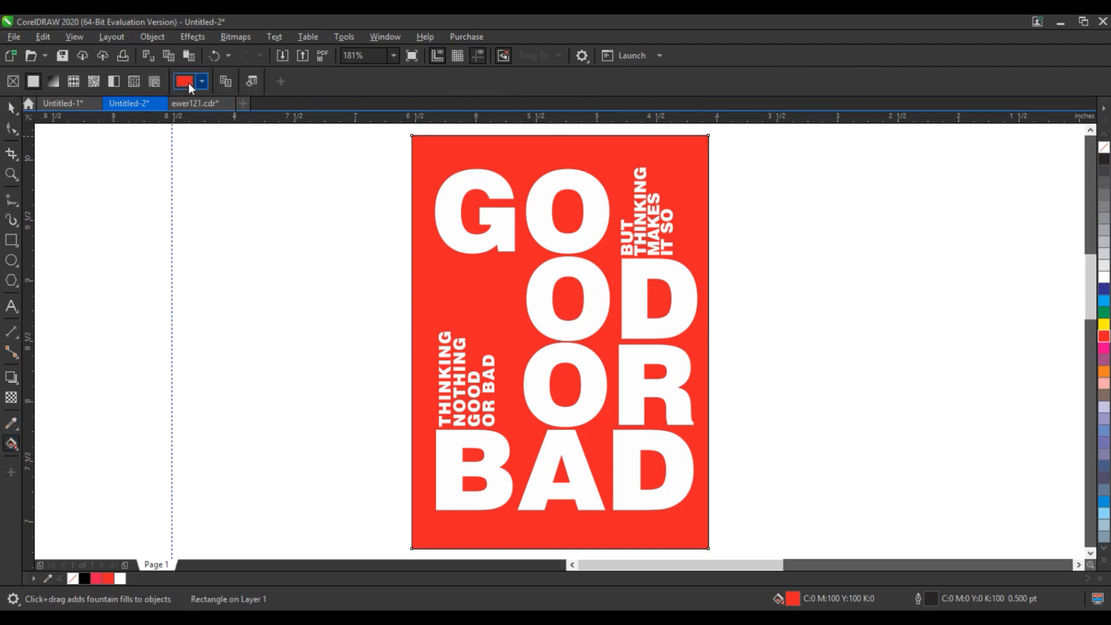
{"action": "left_click", "coordinate": [189, 83]}
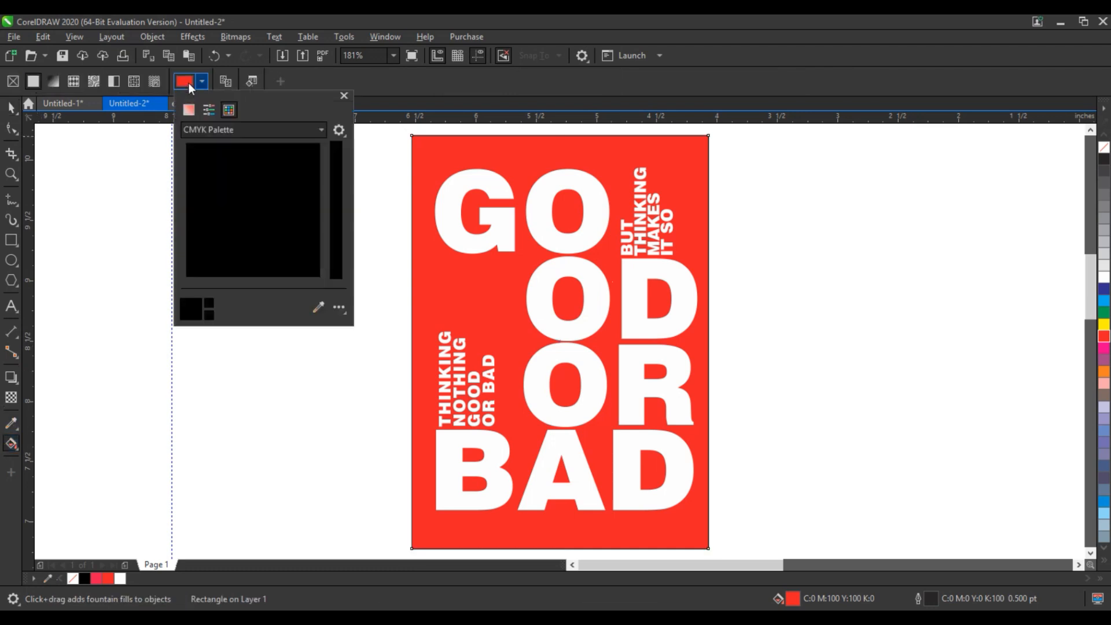
{"action": "left_click", "coordinate": [201, 132]}
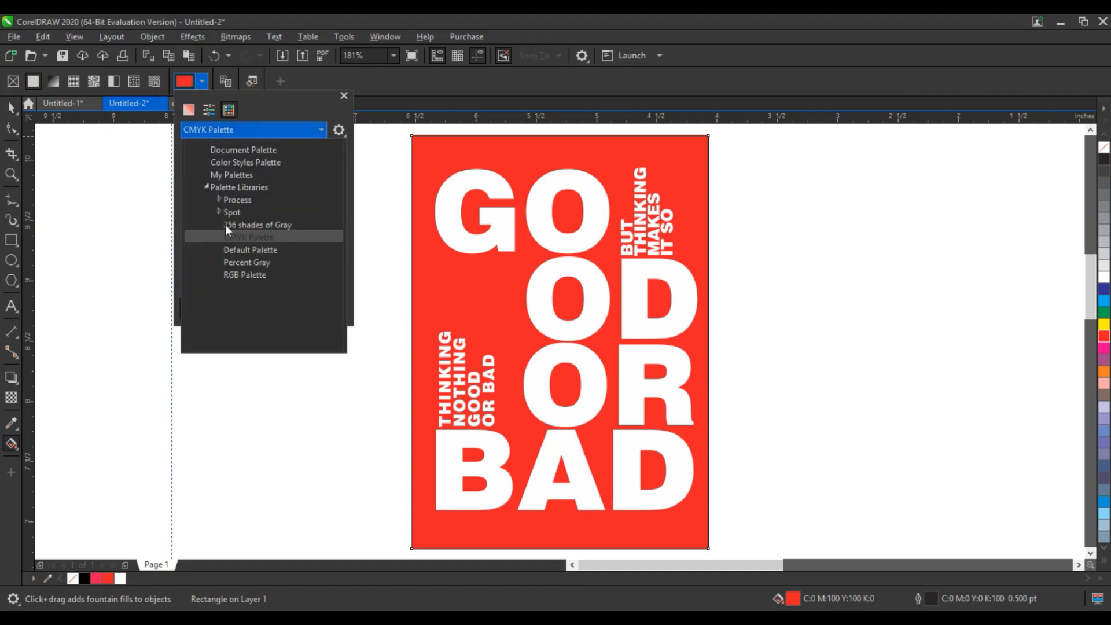
{"action": "left_click", "coordinate": [237, 274]}
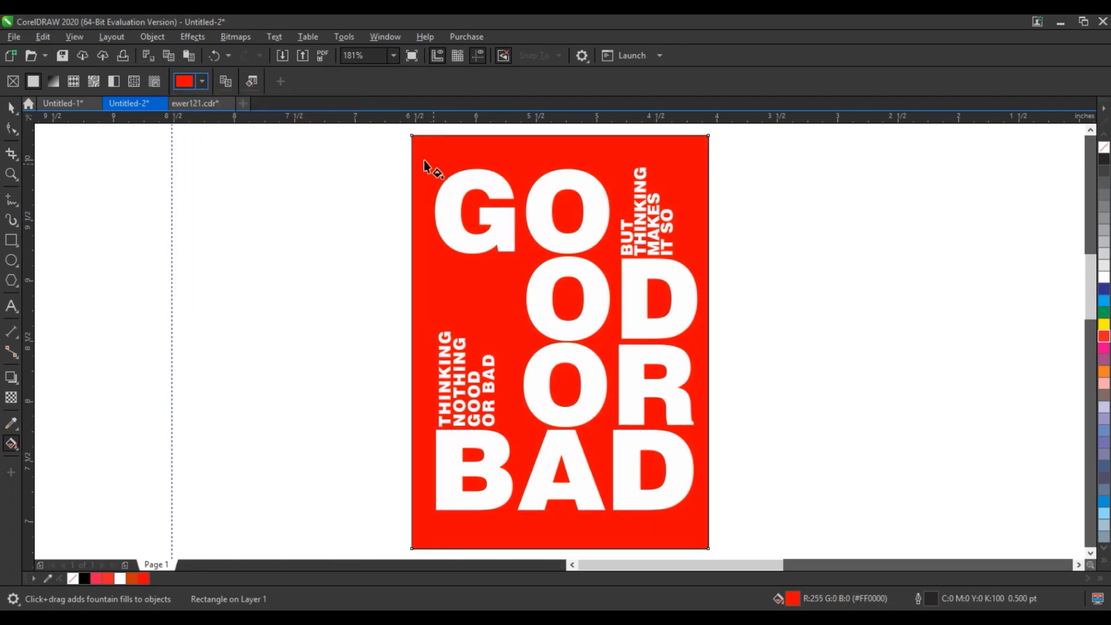
Step: Adjust the background rectangle's fill to a slightly softer red, R235 G26 B26 (#EB1A1A)
{"action": "left_click", "coordinate": [11, 107]}
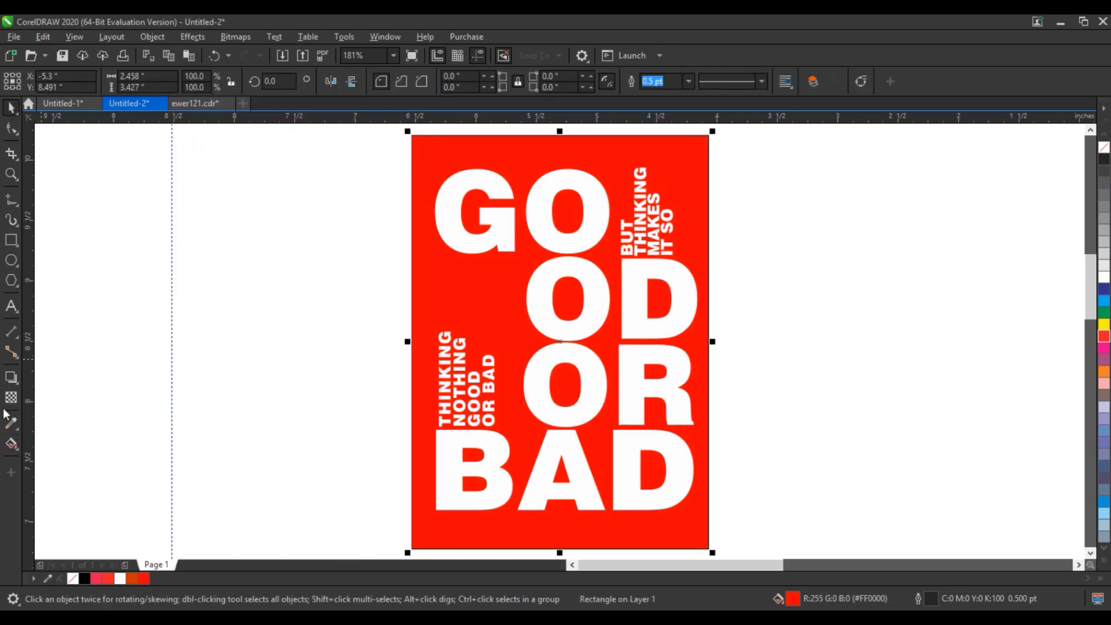
{"action": "left_click", "coordinate": [11, 444]}
{"action": "left_click", "coordinate": [189, 82]}
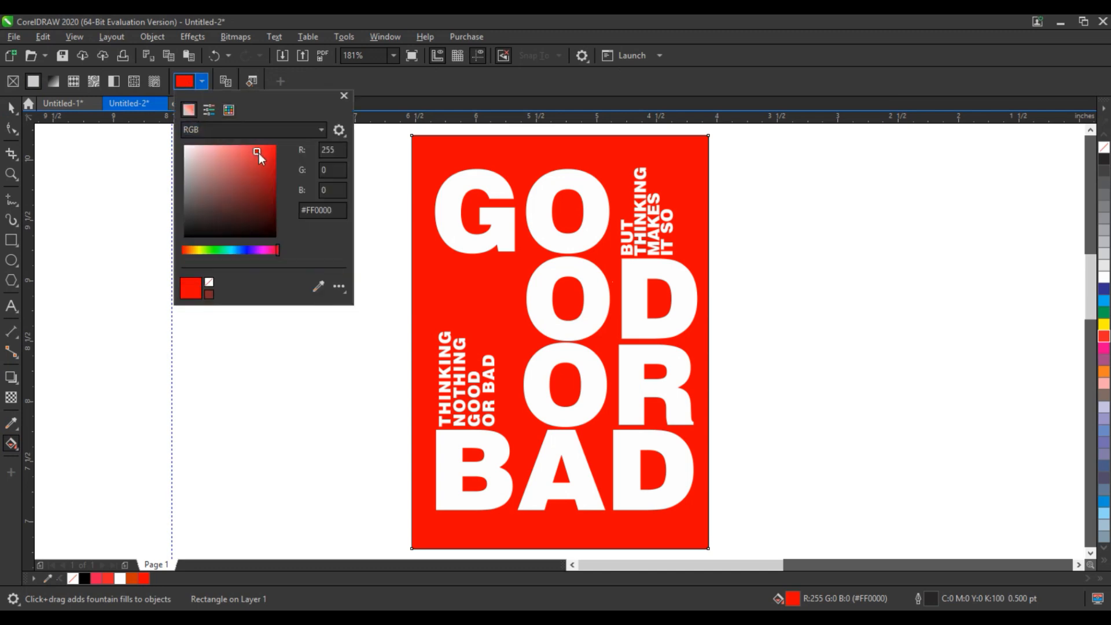
{"action": "left_click_drag", "start_coordinate": [258, 153], "coordinate": [263, 151]}
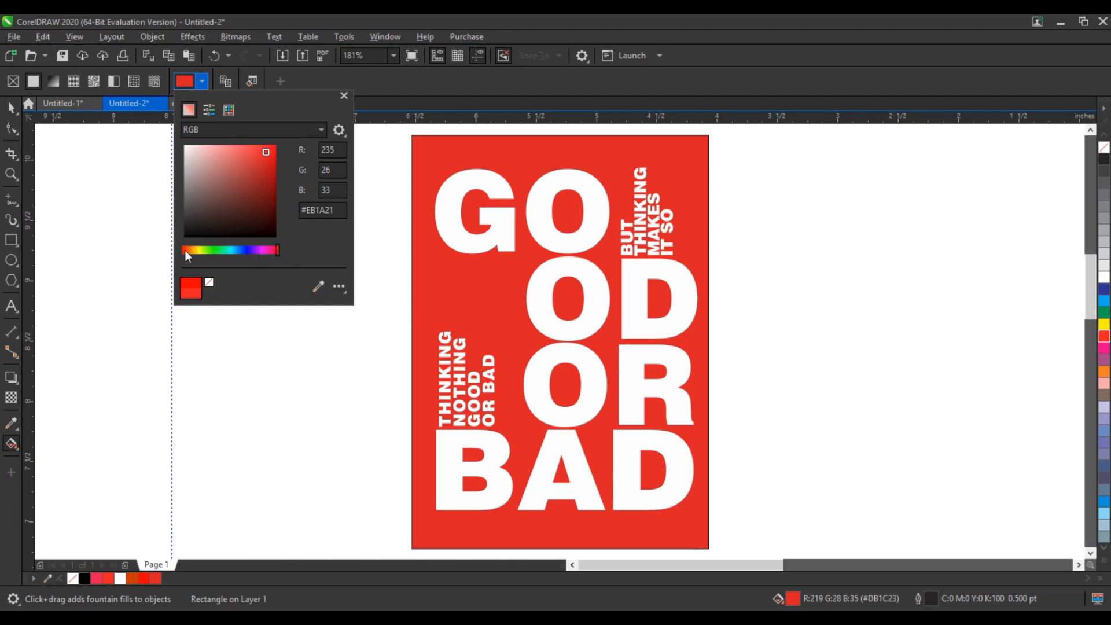
{"action": "left_click_drag", "start_coordinate": [185, 250], "coordinate": [186, 249]}
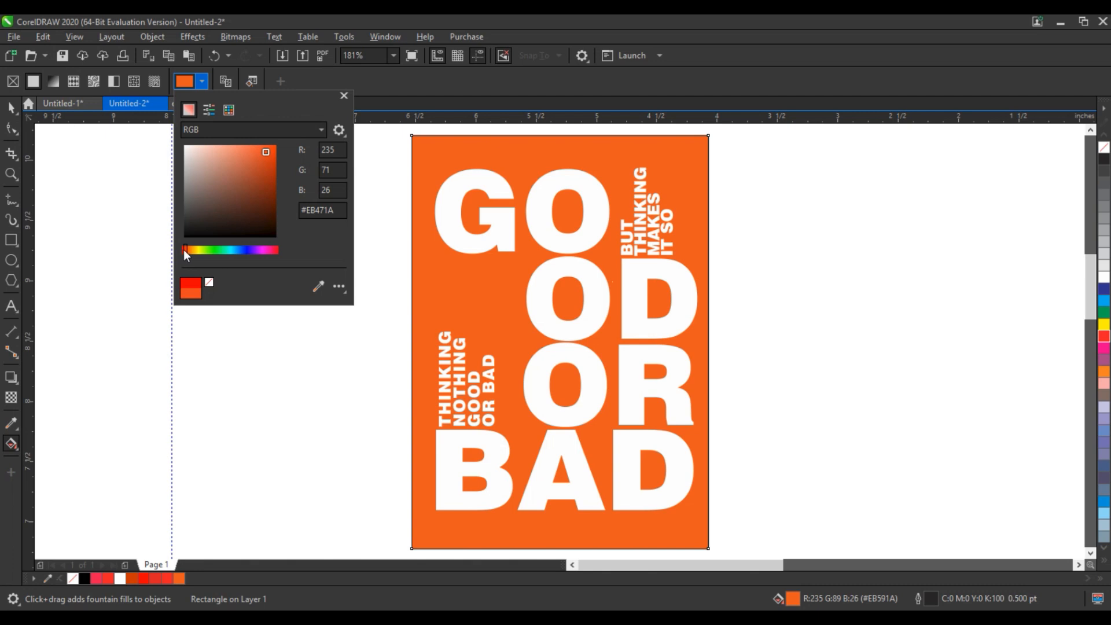
{"action": "left_click_drag", "start_coordinate": [184, 250], "coordinate": [180, 250]}
{"action": "left_click", "coordinate": [10, 104]}
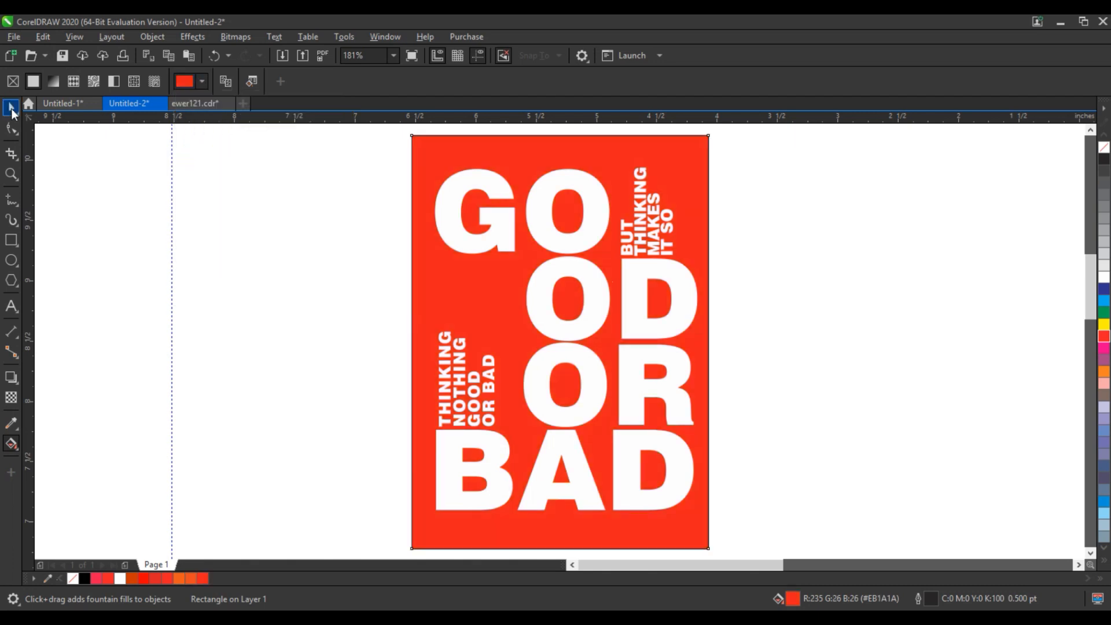
Step: Place the left-facing smoke portrait over the poster's upper-left corner and scale it to the poster's height, about 8.29 by 14.78 inches
{"action": "left_click", "coordinate": [314, 311]}
{"action": "key", "text": "F4"}
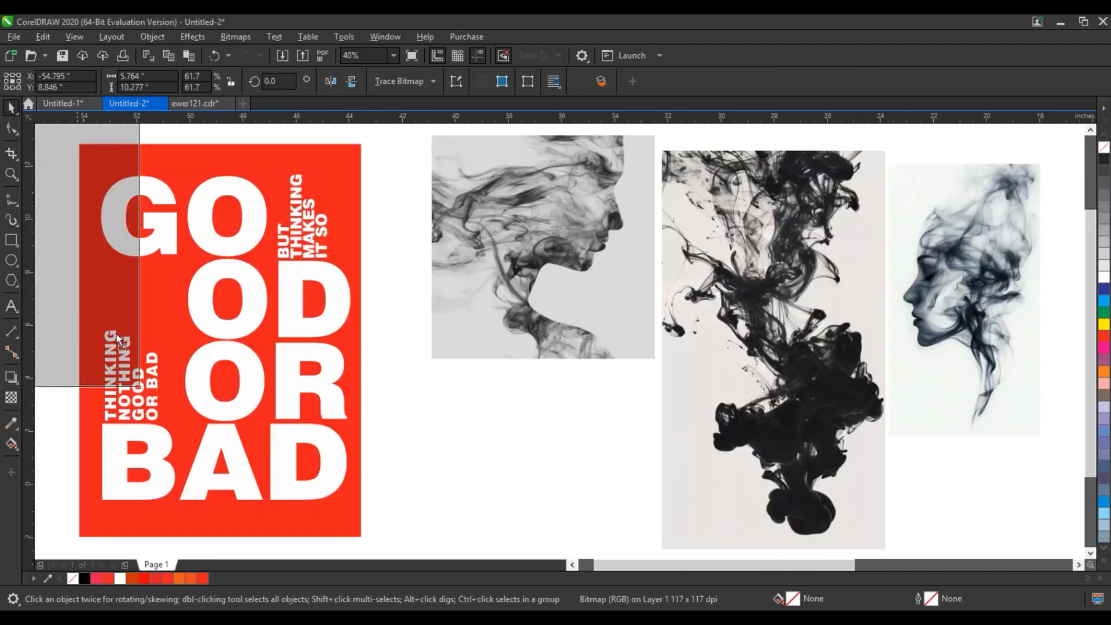
{"action": "left_click", "coordinate": [168, 347]}
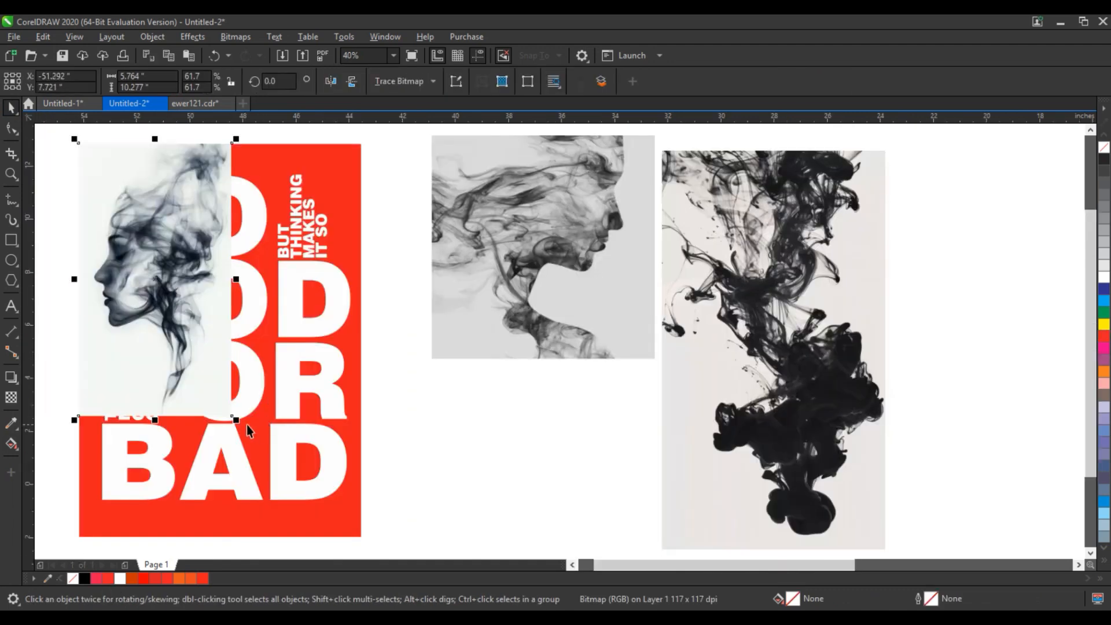
{"action": "left_click_drag", "start_coordinate": [246, 425], "coordinate": [305, 533]}
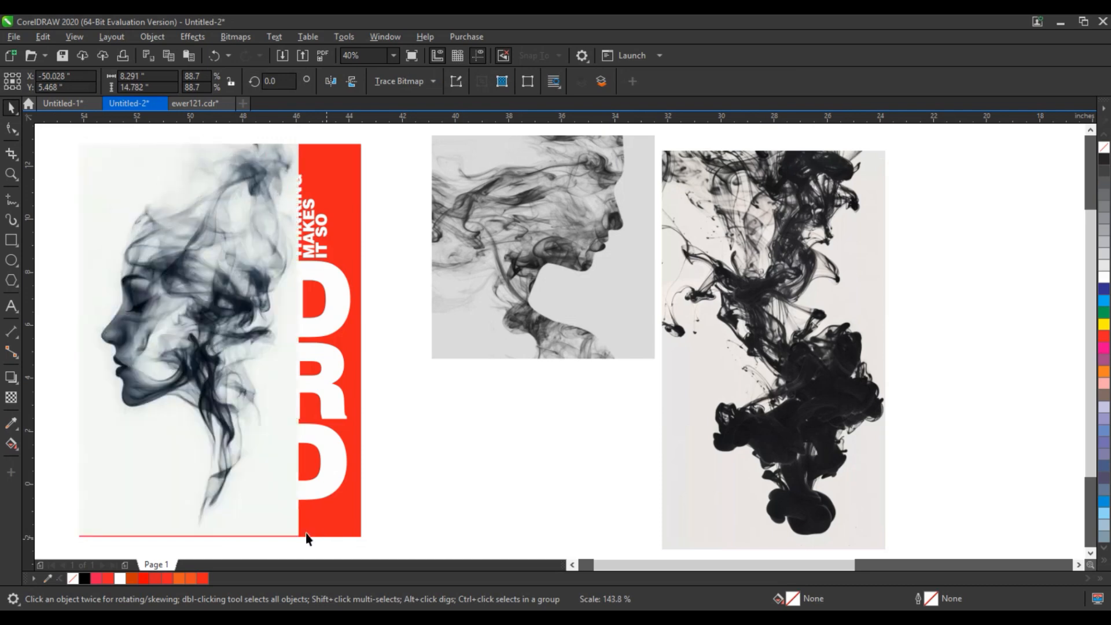
{"action": "key", "text": "shift+F2"}
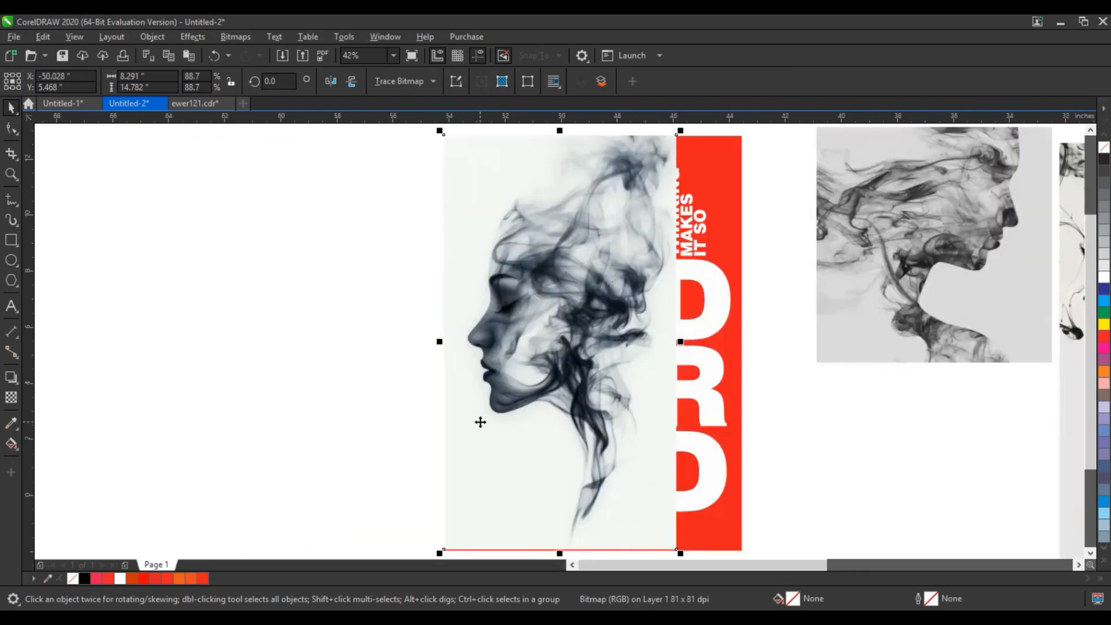
Step: Set the smoke portrait's transparency merge mode to Multiply
{"action": "left_click", "coordinate": [5, 397]}
{"action": "left_click", "coordinate": [189, 82]}
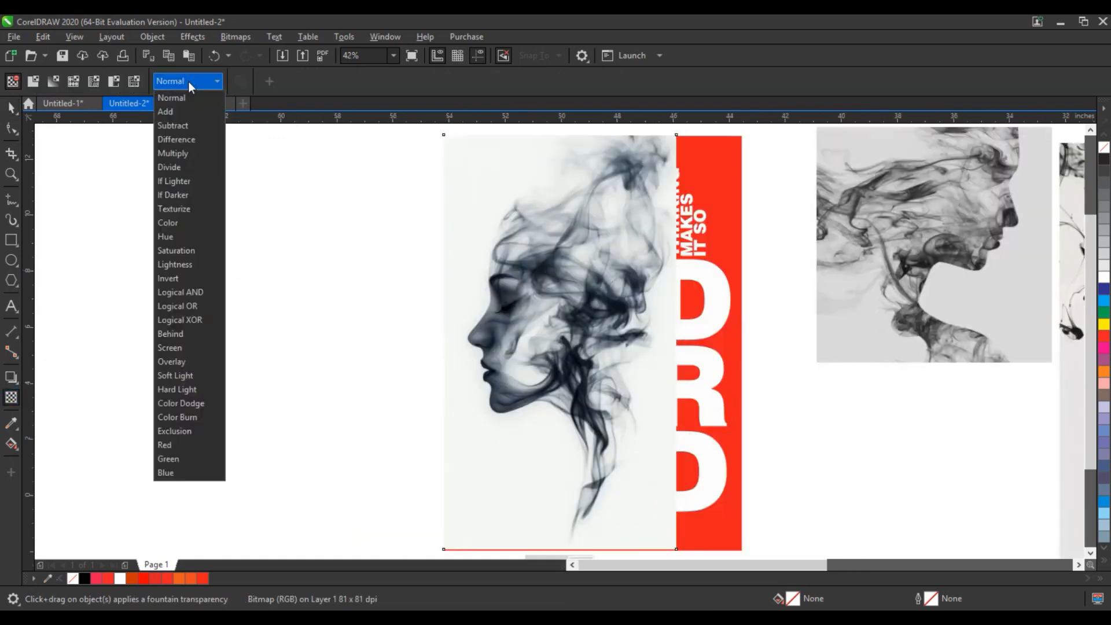
{"action": "left_click", "coordinate": [182, 153]}
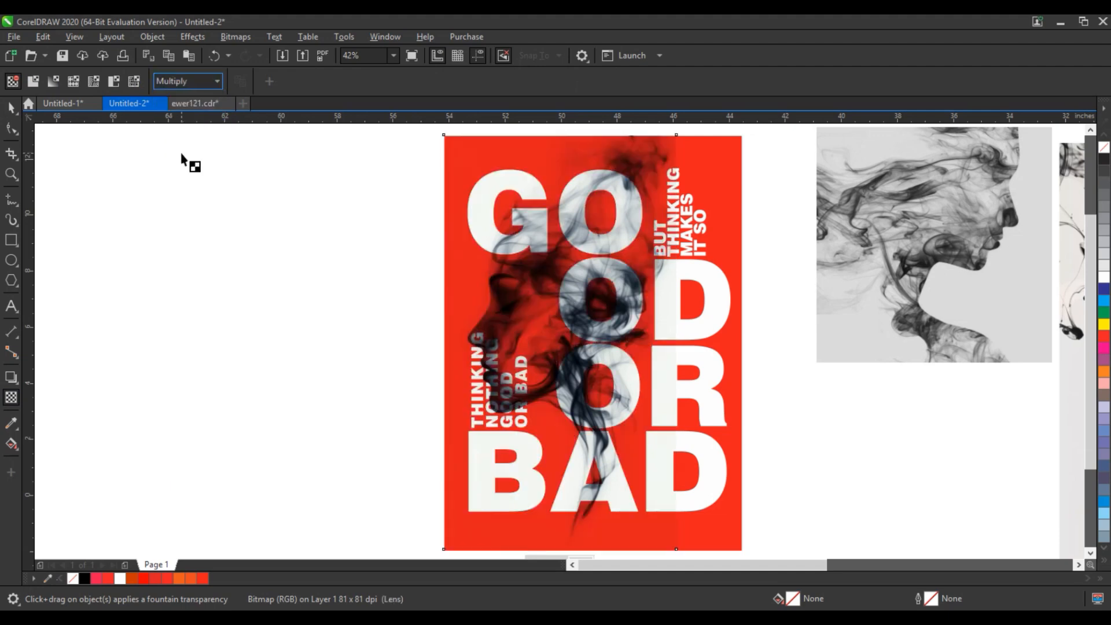
{"action": "left_click", "coordinate": [11, 108]}
Step: Enlarge the smoke portrait to about 11.88 by 21.18 inches, mirroring it horizontally and positioning it across the lettering
{"action": "scroll", "coordinate": [254, 250], "scroll_direction": "down", "scroll_amount": 4}
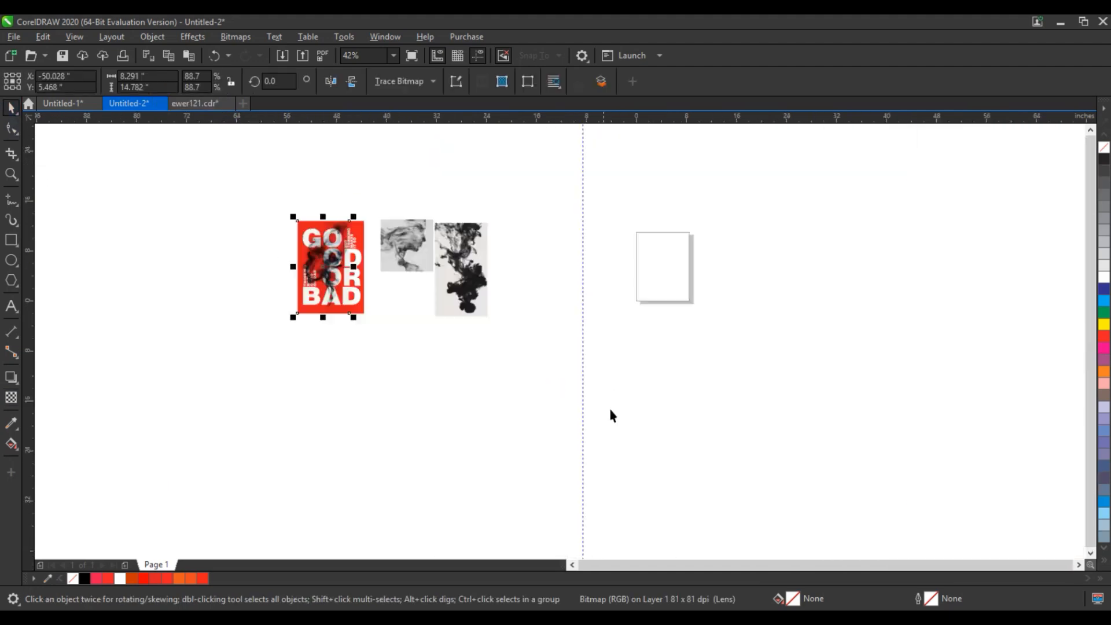
{"action": "left_click_drag", "start_coordinate": [354, 317], "coordinate": [370, 343]}
{"action": "scroll", "coordinate": [370, 342], "scroll_direction": "up", "scroll_amount": 3}
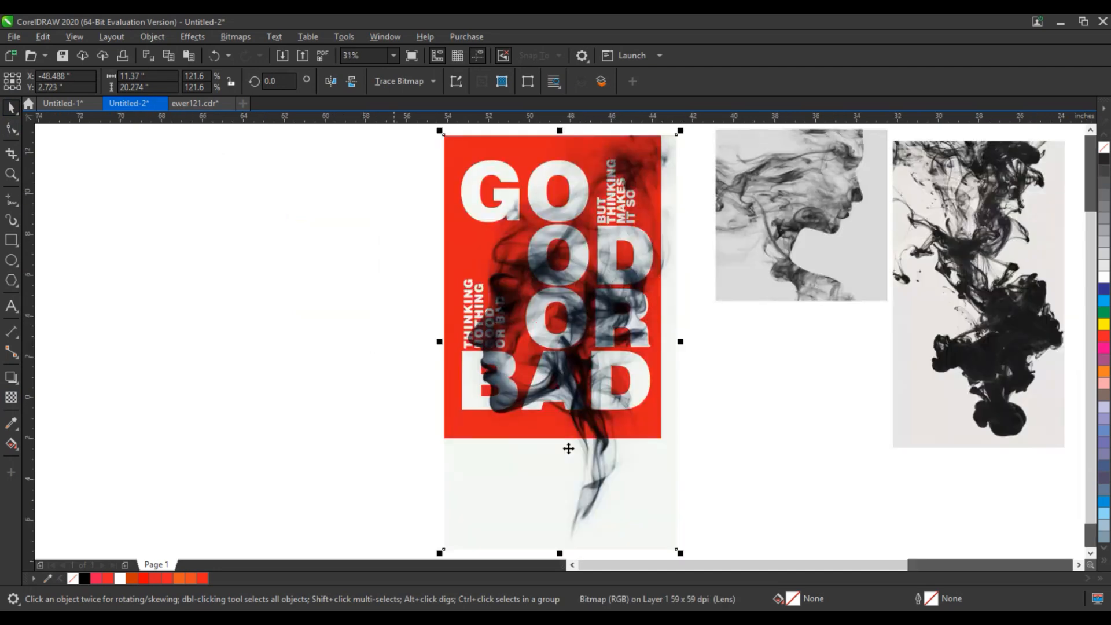
{"action": "left_click_drag", "start_coordinate": [581, 444], "coordinate": [584, 428]}
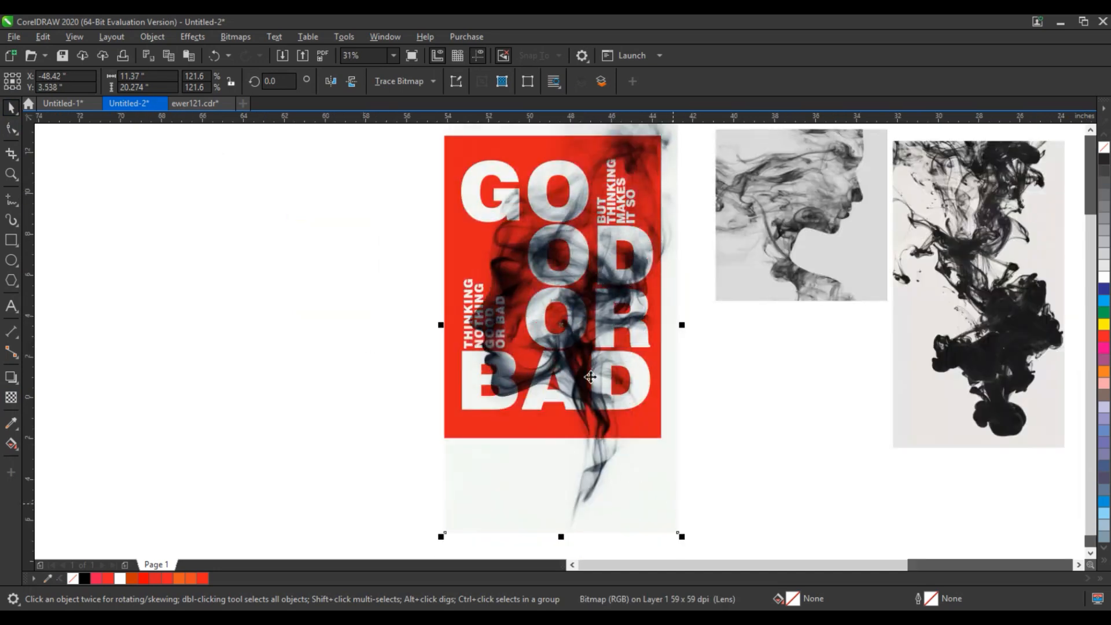
{"action": "left_click", "coordinate": [331, 81]}
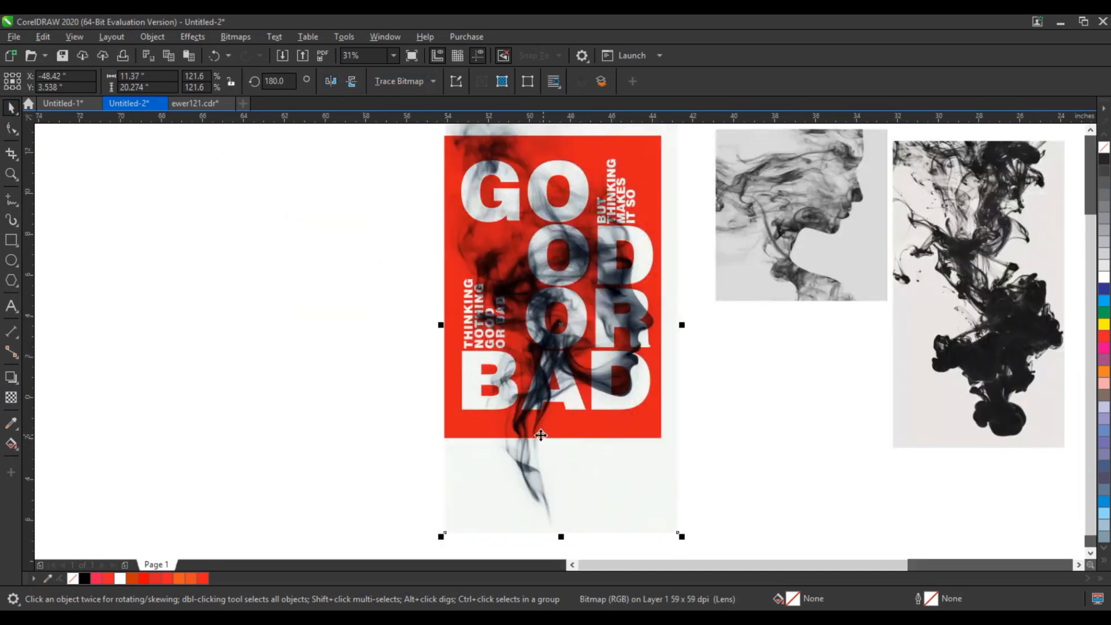
{"action": "left_click_drag", "start_coordinate": [683, 537], "coordinate": [687, 542]}
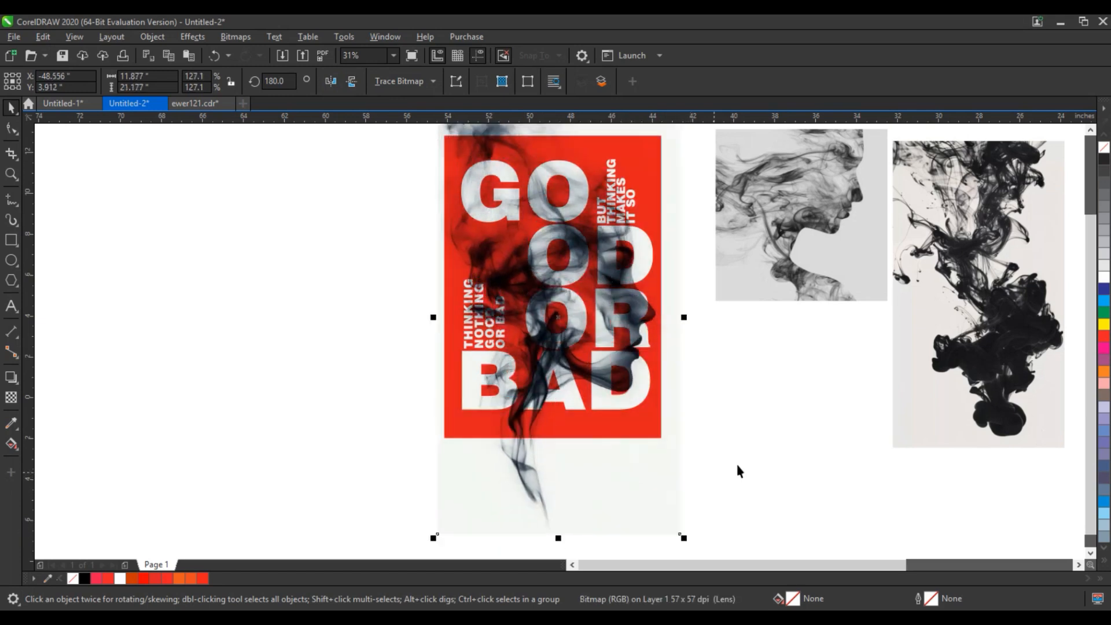
Step: Copy the red background and its lettering, without the smoke portrait, to the left of the original poster
{"action": "left_click_drag", "start_coordinate": [741, 471], "coordinate": [386, 132]}
{"action": "left_click", "coordinate": [548, 334]}
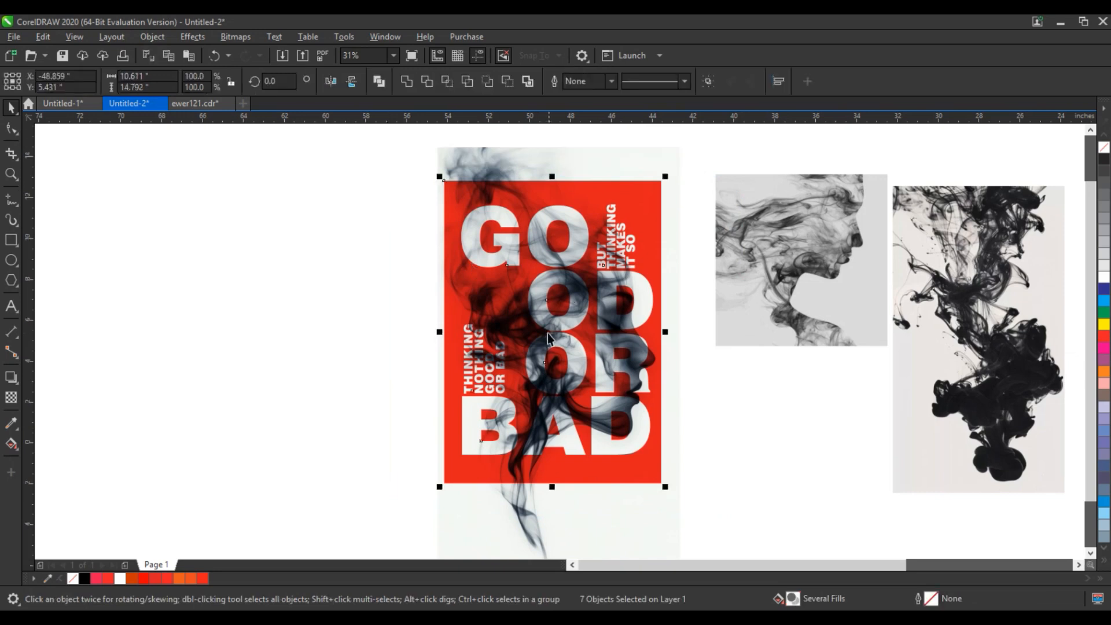
{"action": "left_click_drag", "start_coordinate": [554, 331], "coordinate": [279, 331]}
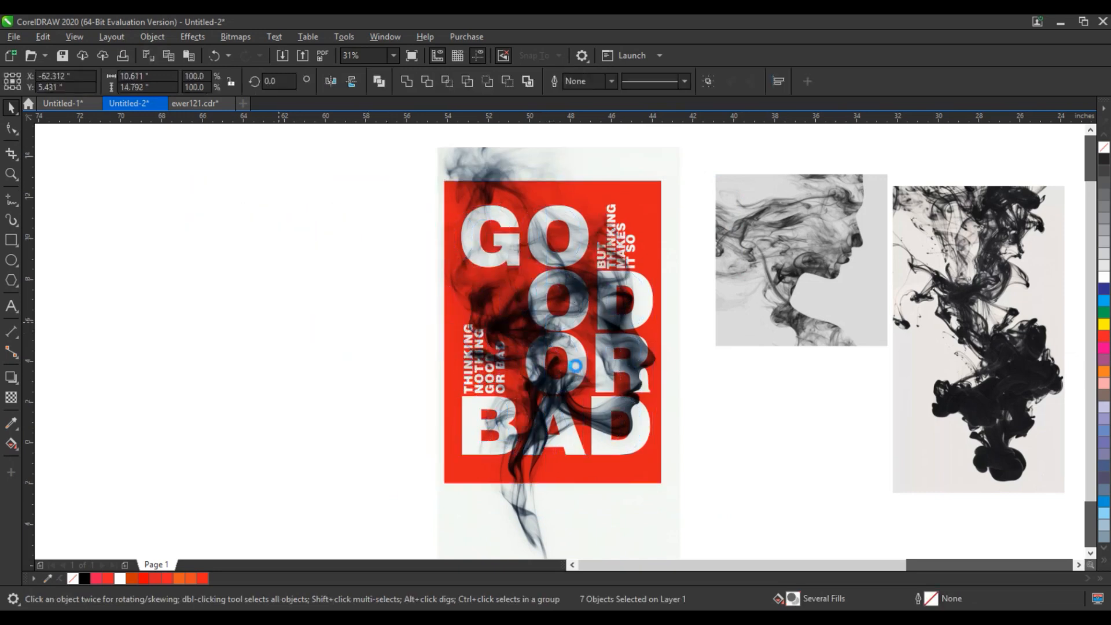
Step: Move the grey right-facing smoke profile image onto the copied poster and set its merge mode to Multiply
{"action": "left_click_drag", "start_coordinate": [865, 327], "coordinate": [319, 384]}
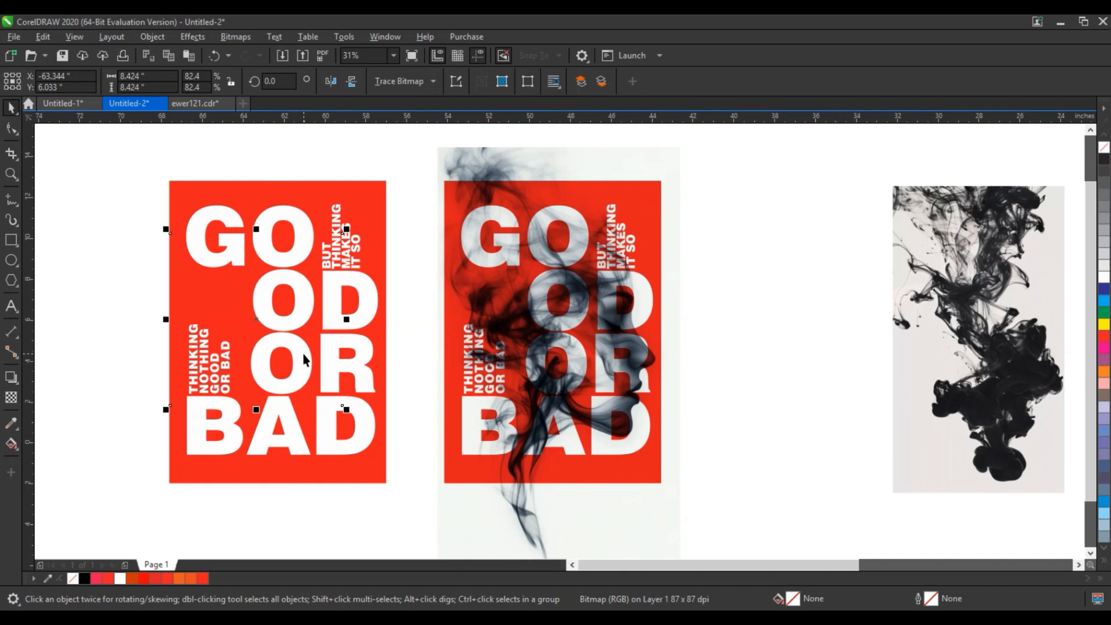
{"action": "left_click", "coordinate": [11, 397]}
{"action": "left_click", "coordinate": [181, 82]}
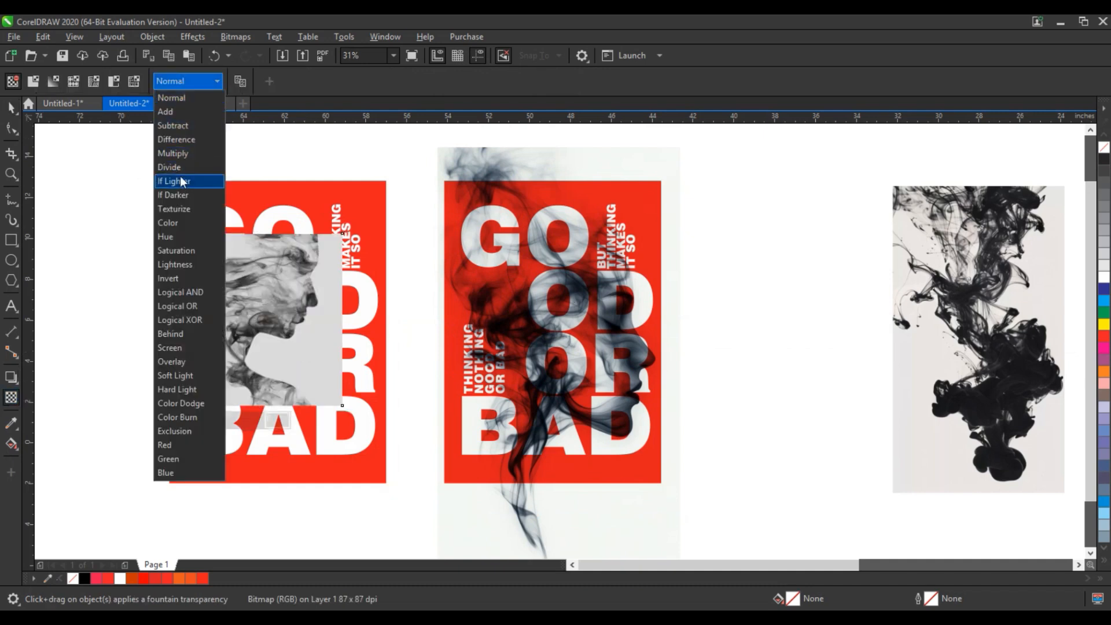
{"action": "left_click", "coordinate": [181, 155]}
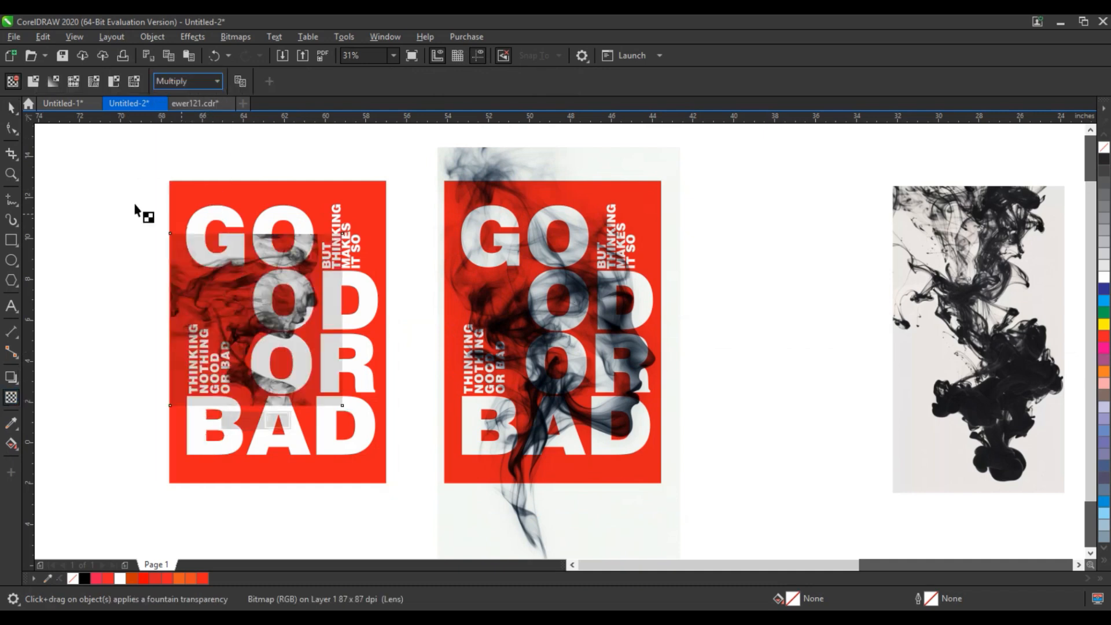
Step: Enlarge the grey smoke profile to about 15.01 by 15.01 inches and position it across the copied poster's lettering
{"action": "left_click", "coordinate": [11, 107]}
{"action": "left_click_drag", "start_coordinate": [347, 229], "coordinate": [426, 150]}
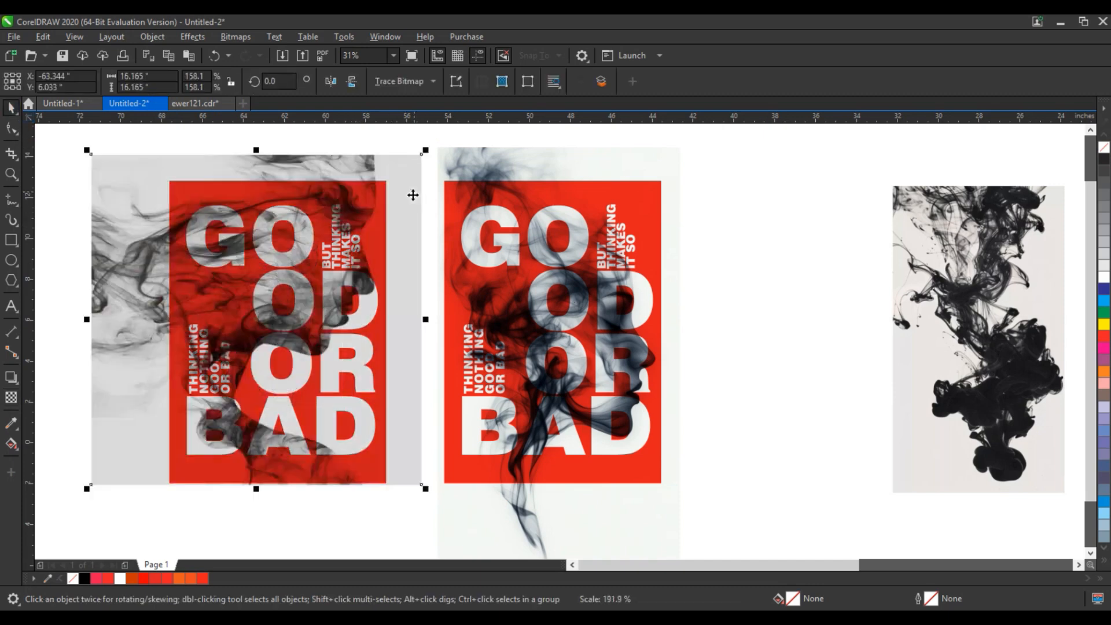
{"action": "left_click_drag", "start_coordinate": [411, 200], "coordinate": [410, 207]}
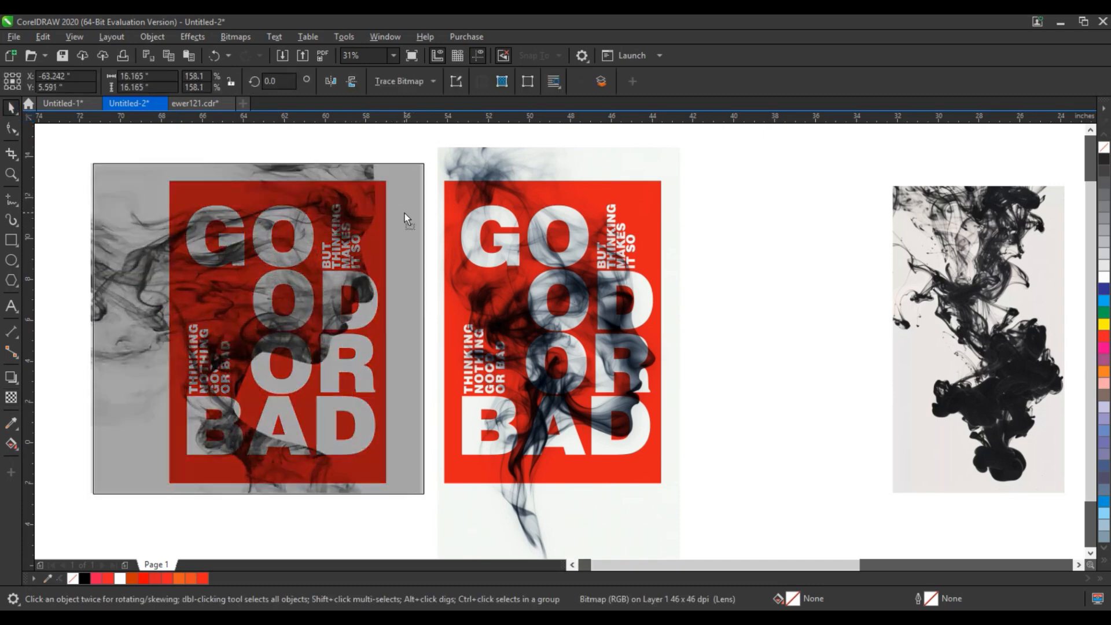
{"action": "left_click_drag", "start_coordinate": [427, 156], "coordinate": [415, 172]}
{"action": "left_click_drag", "start_coordinate": [400, 241], "coordinate": [406, 241]}
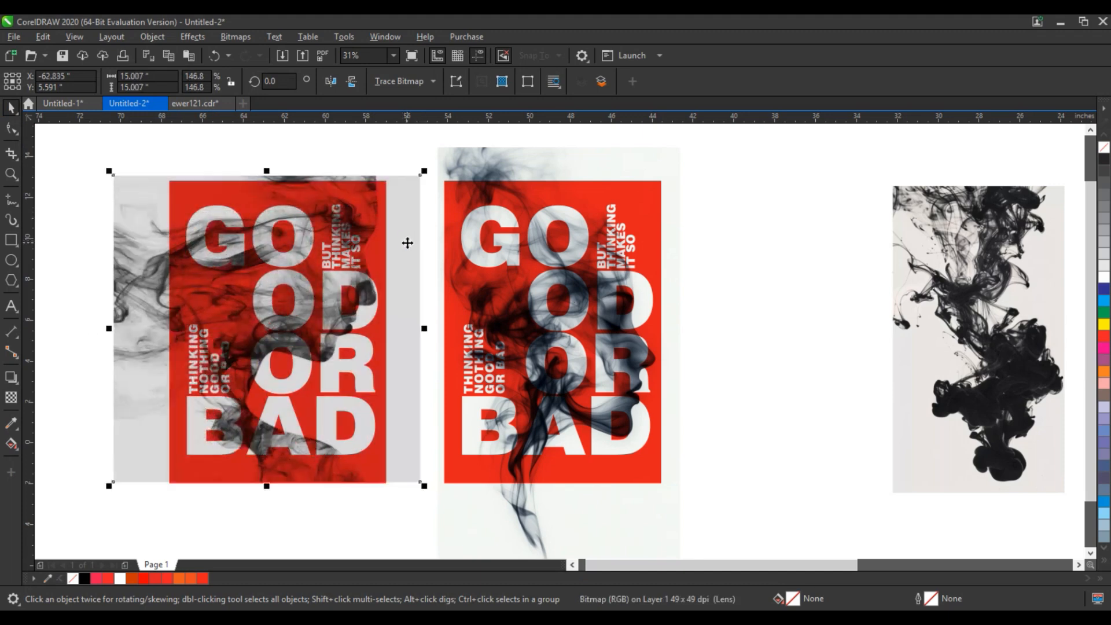
{"action": "left_click_drag", "start_coordinate": [407, 244], "coordinate": [408, 249]}
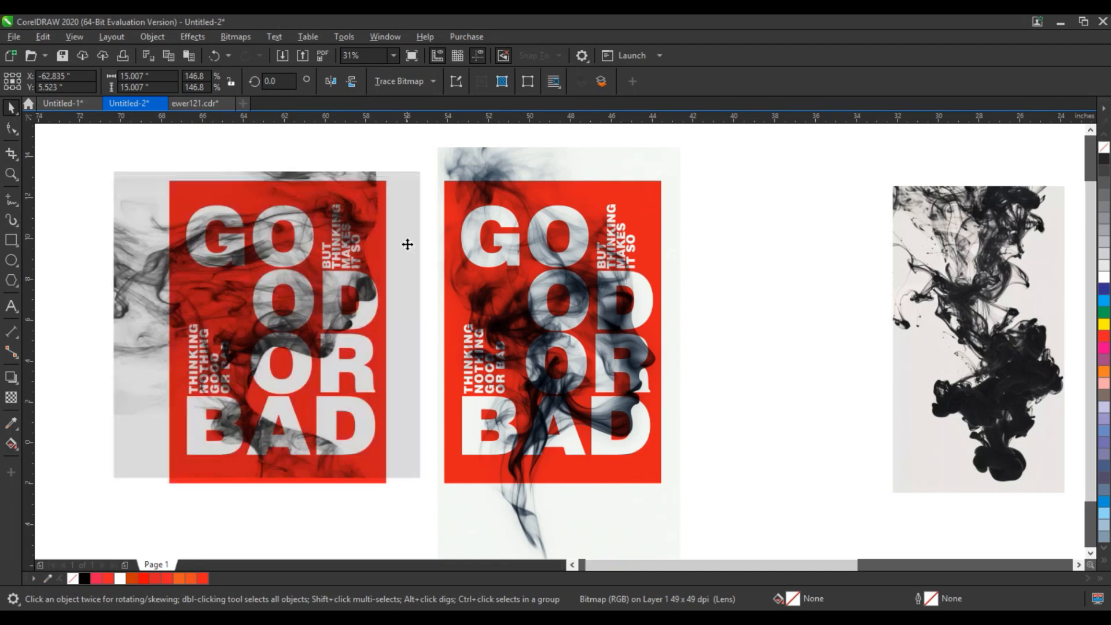
Step: PowerClip the grey smoke profile and the copied lettering inside the copied poster's red background
{"action": "left_click_drag", "start_coordinate": [167, 143], "coordinate": [401, 492]}
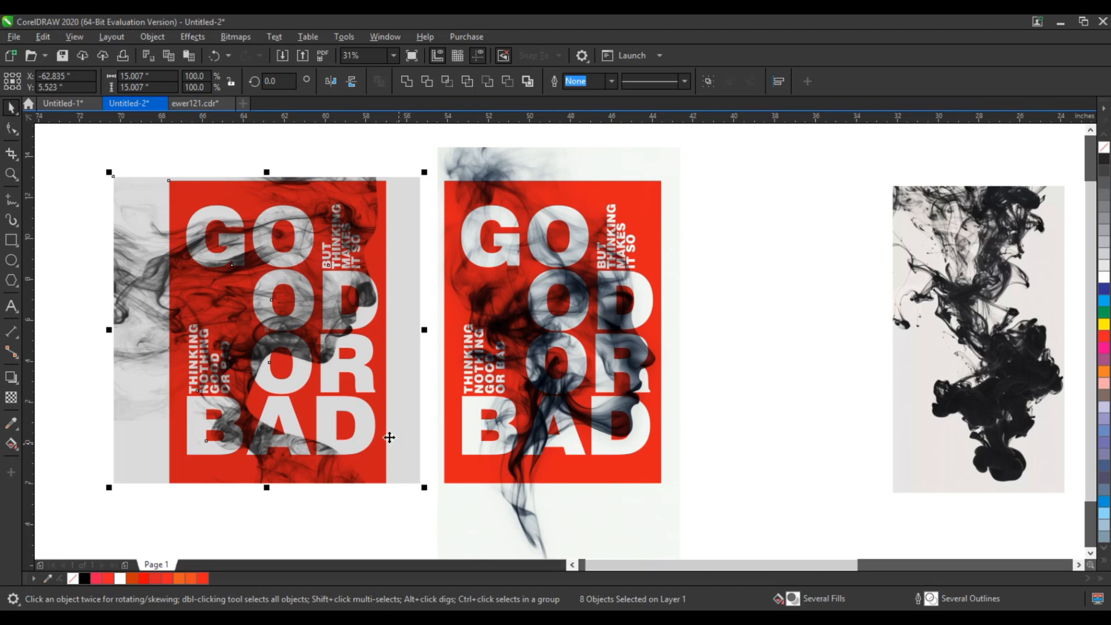
{"action": "left_click_drag", "start_coordinate": [147, 173], "coordinate": [408, 472]}
{"action": "key", "text": "Delete"}
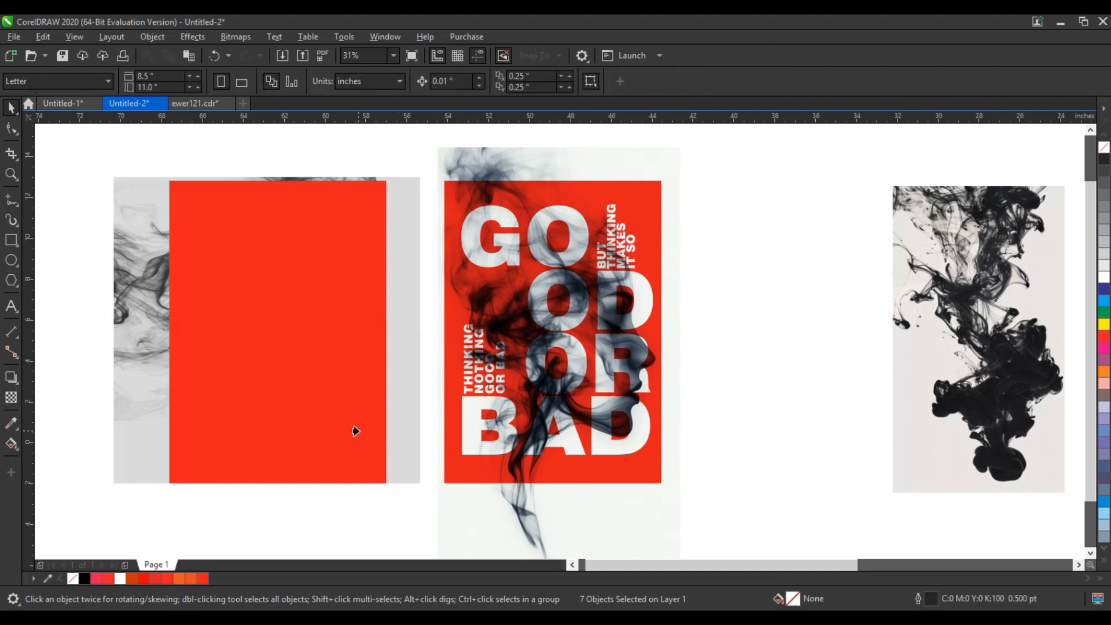
Step: Place another copy of the red background and white lettering, without the smoke portrait, to the left of the two existing posters
{"action": "left_click", "coordinate": [455, 158]}
{"action": "left_click_drag", "start_coordinate": [397, 156], "coordinate": [679, 470]}
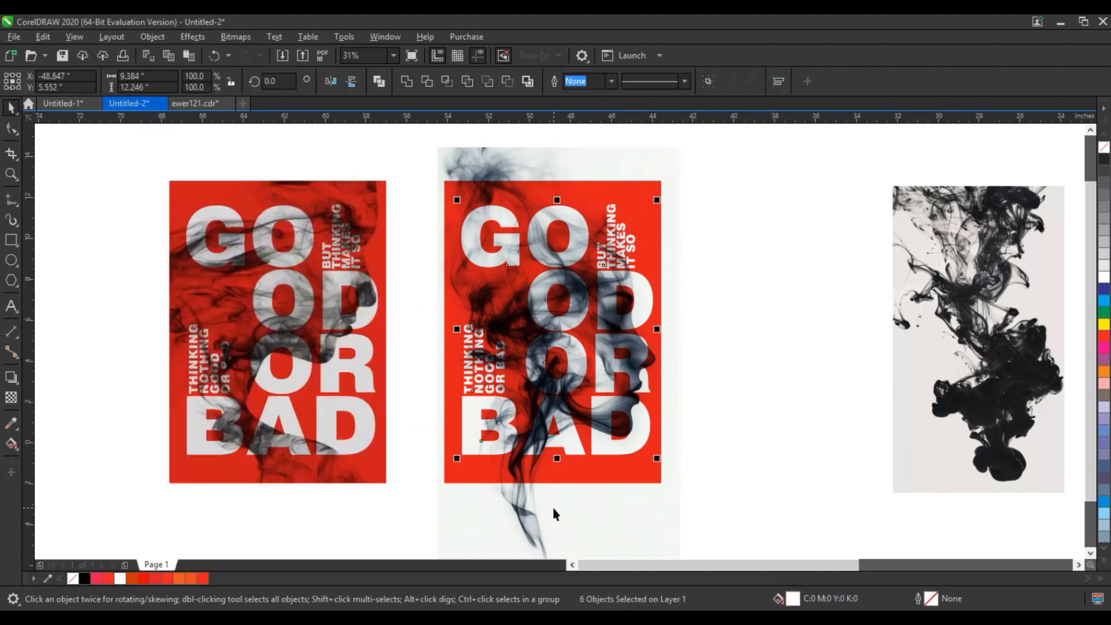
{"action": "left_click_drag", "start_coordinate": [721, 180], "coordinate": [393, 495]}
{"action": "scroll", "coordinate": [611, 380], "scroll_direction": "down", "scroll_amount": 2}
{"action": "left_click_drag", "start_coordinate": [599, 380], "coordinate": [369, 369]}
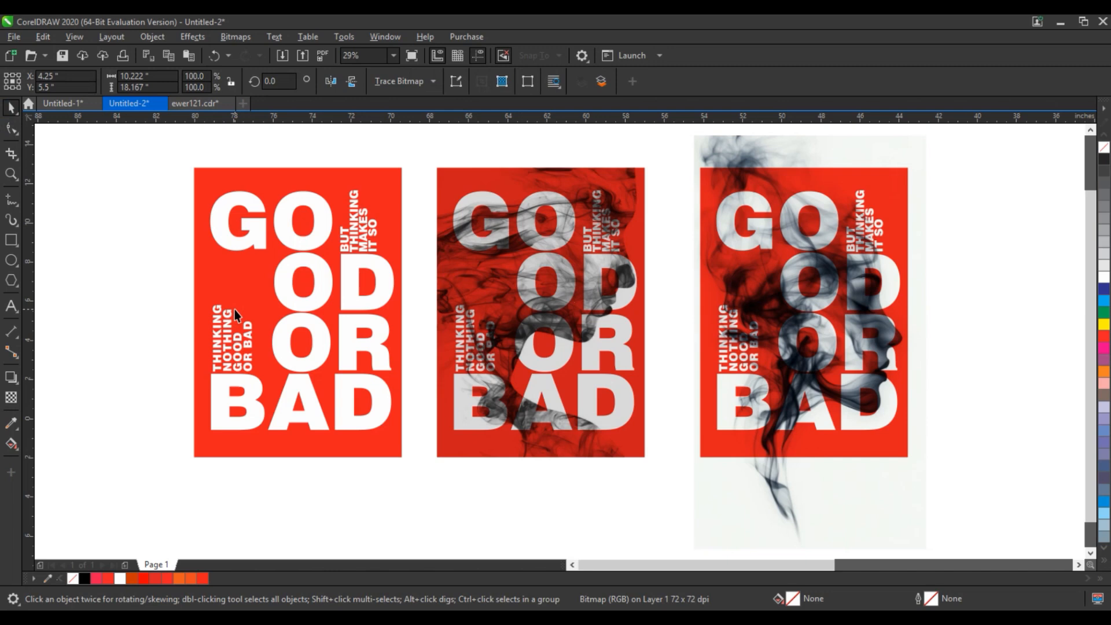
Step: Centre the black-and-white smoke image on the new poster copy and set its transparency merge mode to Multiply
{"action": "left_click", "coordinate": [234, 310], "text": "shift"}
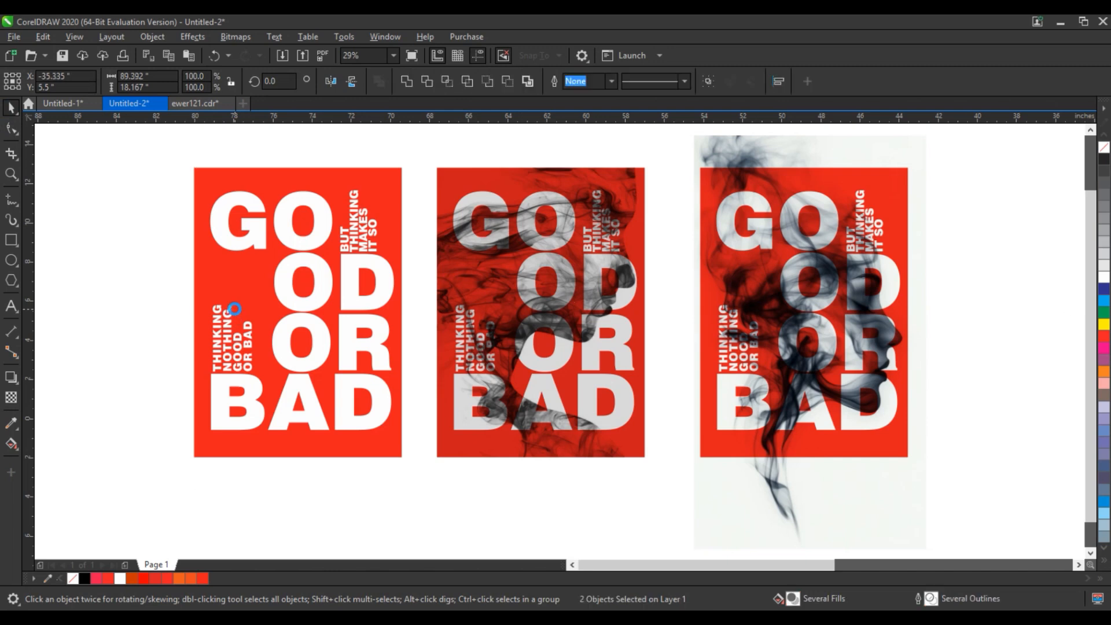
{"action": "key", "text": "c"}
{"action": "key", "text": "e"}
{"action": "left_click", "coordinate": [324, 377]}
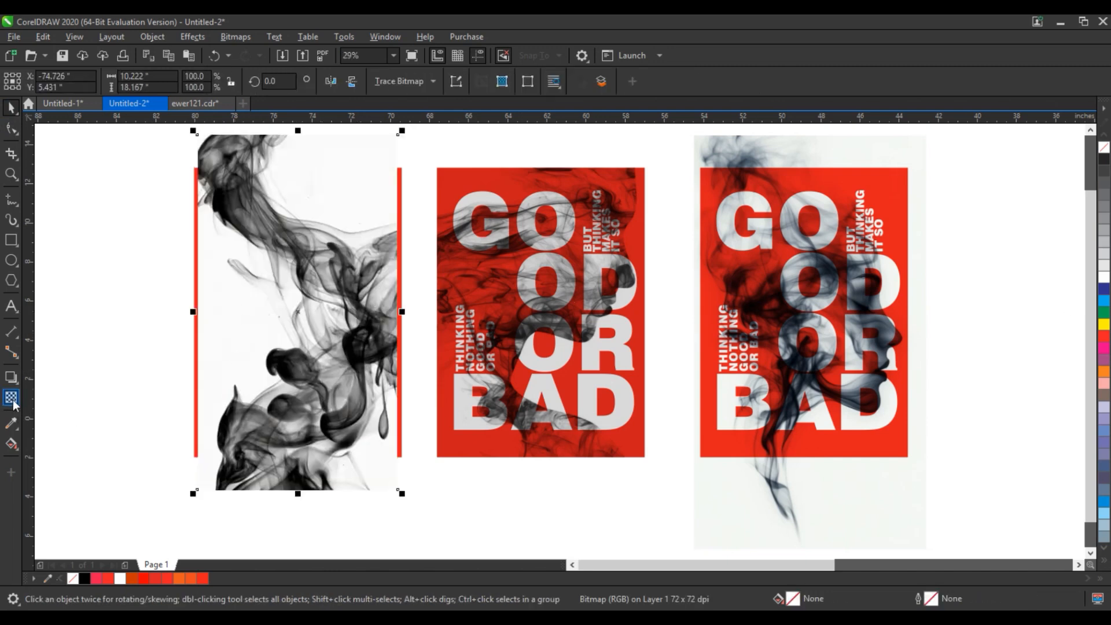
{"action": "left_click", "coordinate": [11, 397]}
{"action": "left_click", "coordinate": [217, 84]}
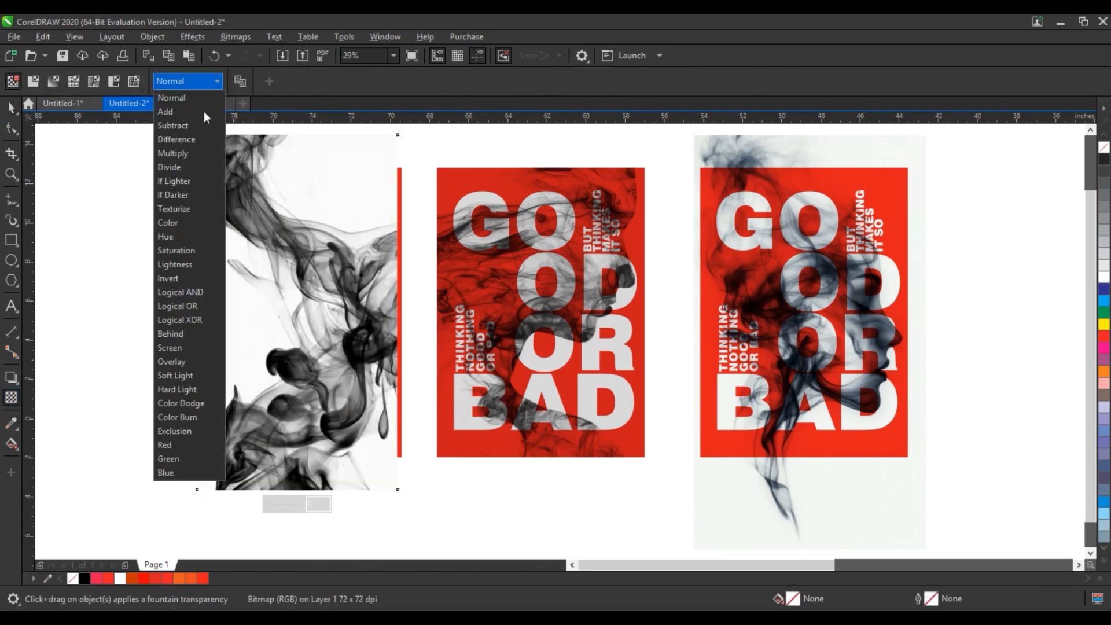
{"action": "left_click", "coordinate": [194, 156]}
Step: Resize the black smoke image to about 11.08 by 16.11 inches so it slightly overlaps the poster's edges
{"action": "left_click", "coordinate": [11, 107]}
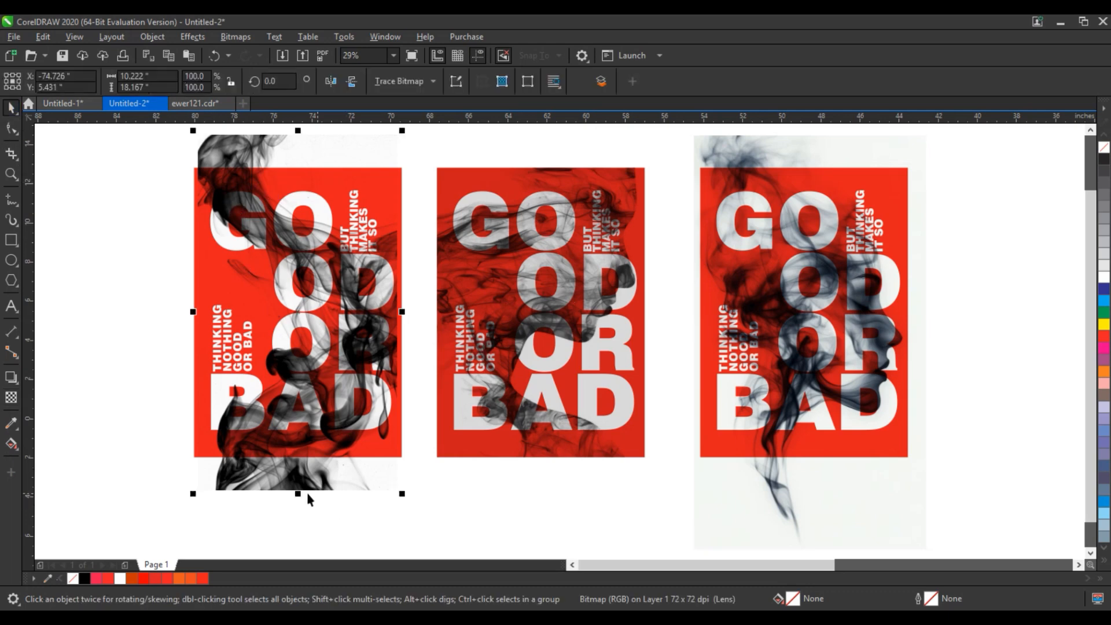
{"action": "left_click_drag", "start_coordinate": [299, 490], "coordinate": [299, 467]}
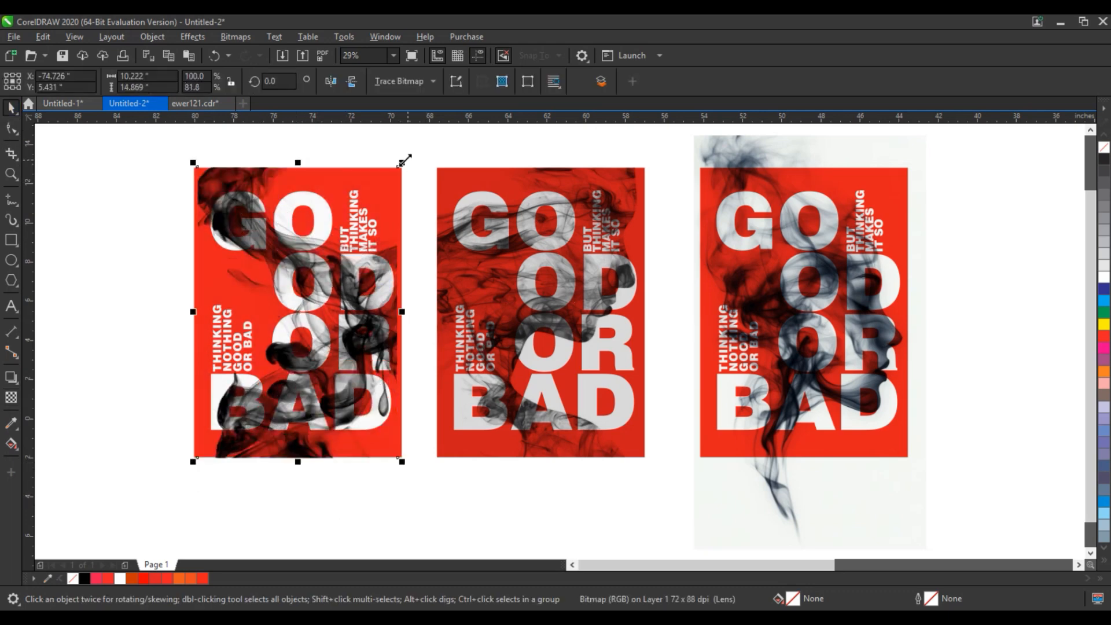
{"action": "left_click_drag", "start_coordinate": [399, 159], "coordinate": [418, 150]}
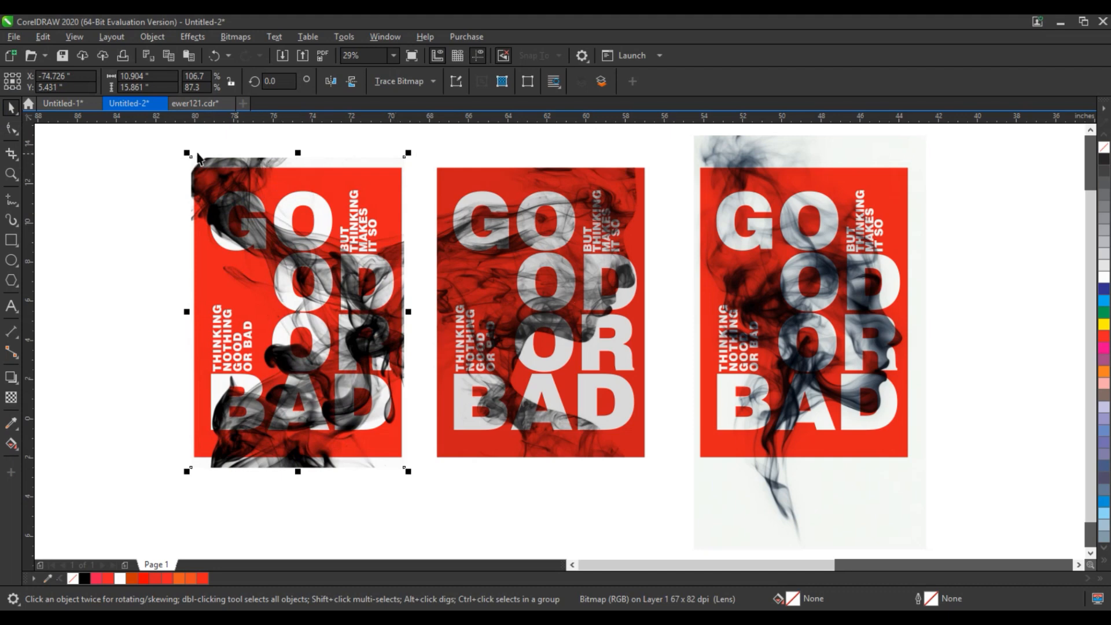
{"action": "left_click_drag", "start_coordinate": [185, 151], "coordinate": [180, 147]}
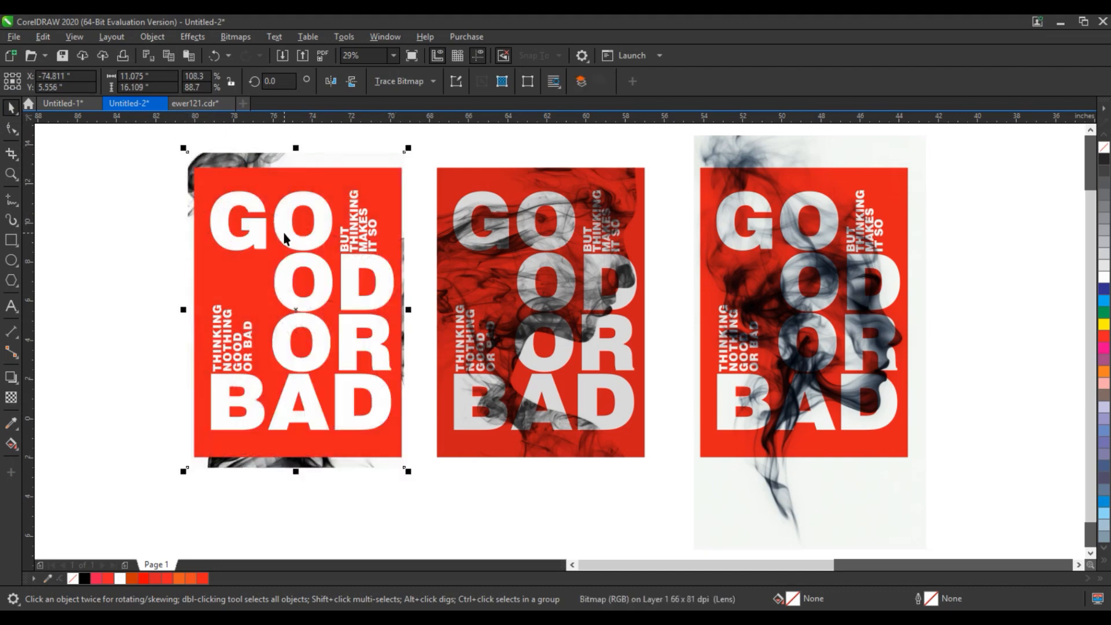
Step: Restore the smoke image in front of the lettering and PowerClip both inside the newest poster's red background
{"action": "key", "text": "ctrl+z"}
{"action": "left_click_drag", "start_coordinate": [144, 182], "coordinate": [409, 451]}
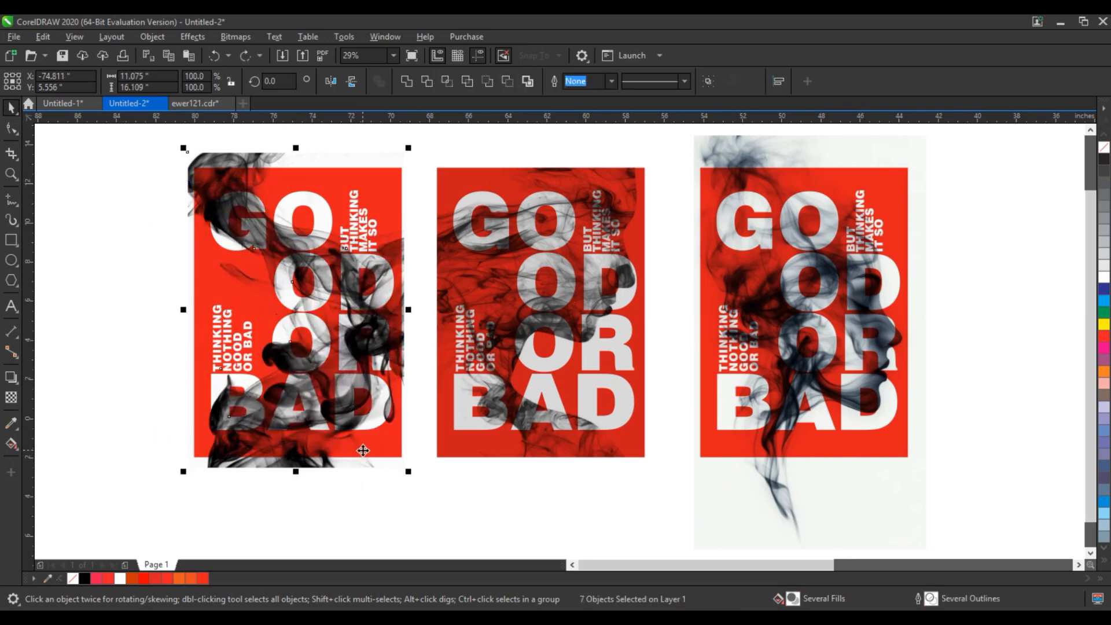
{"action": "key", "text": "w"}
{"action": "left_click", "coordinate": [362, 450]}
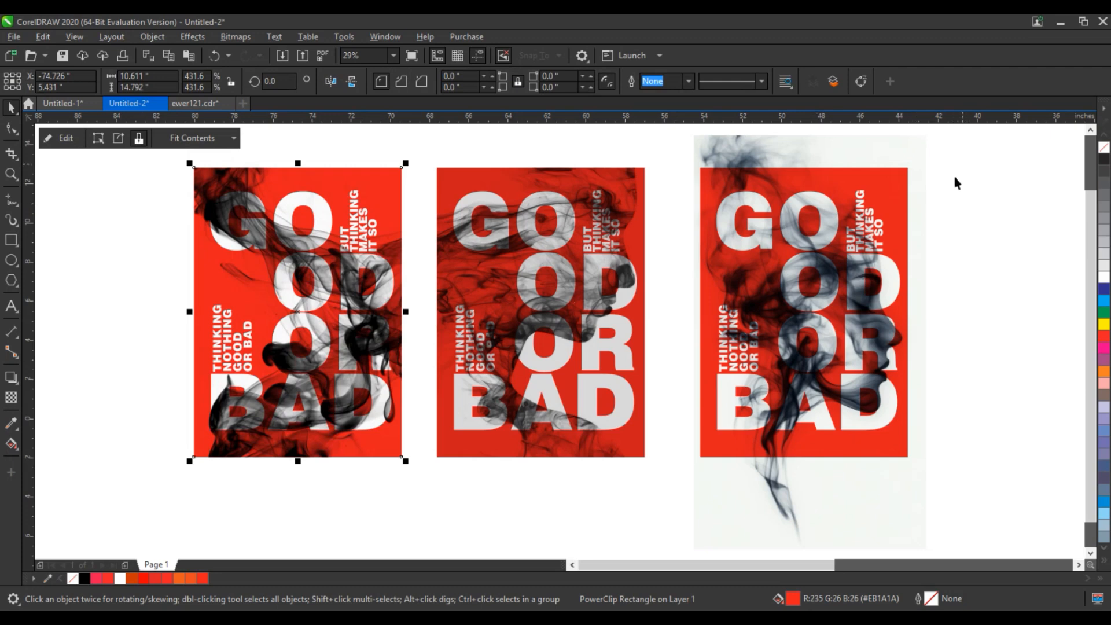
Step: PowerClip the original poster's smoke portrait and lettering inside its red background
{"action": "left_click_drag", "start_coordinate": [958, 145], "coordinate": [680, 452]}
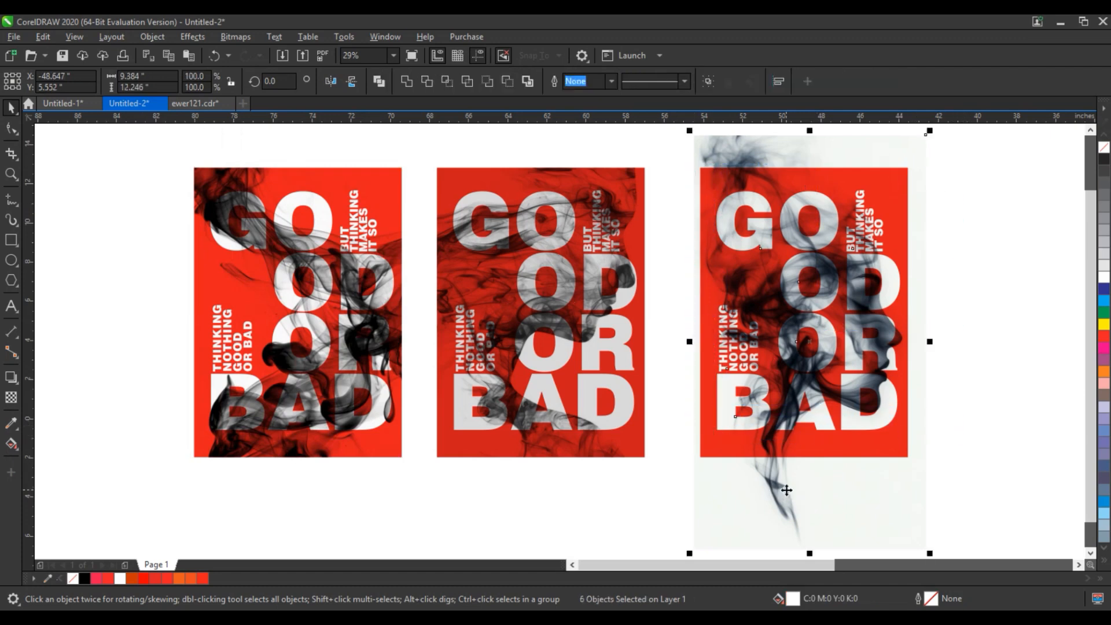
{"action": "key", "text": "w"}
{"action": "left_click", "coordinate": [802, 420]}
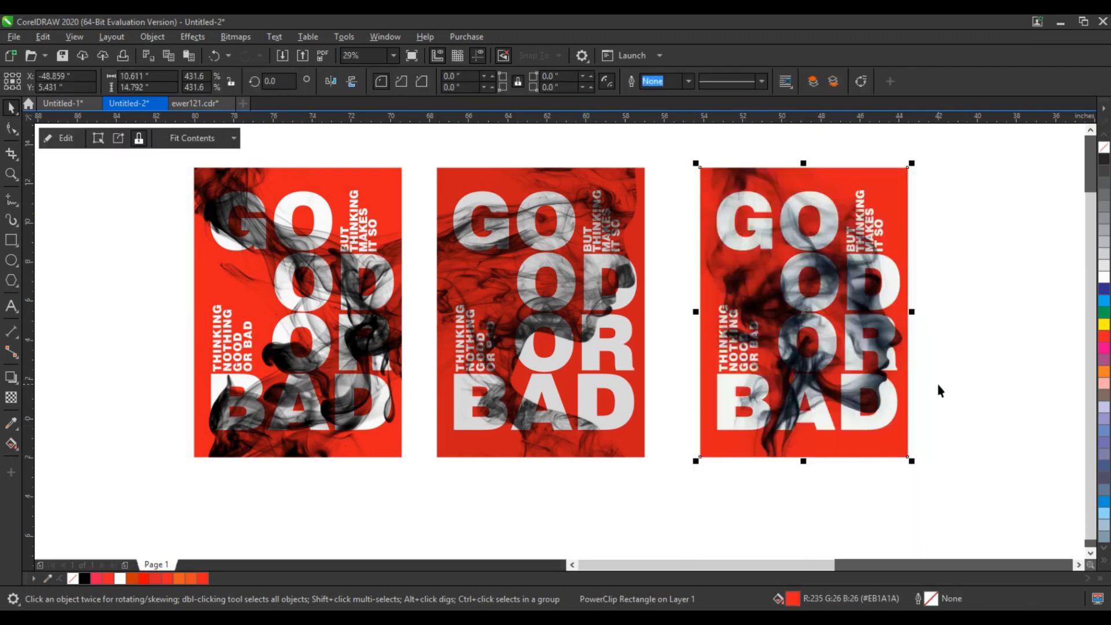
Step: Move the two outer posters inward so all three stand side by side with narrow gaps
{"action": "left_click_drag", "start_coordinate": [673, 155], "coordinate": [947, 473]}
{"action": "left_click_drag", "start_coordinate": [794, 343], "coordinate": [748, 347]}
{"action": "left_click_drag", "start_coordinate": [166, 160], "coordinate": [412, 468]}
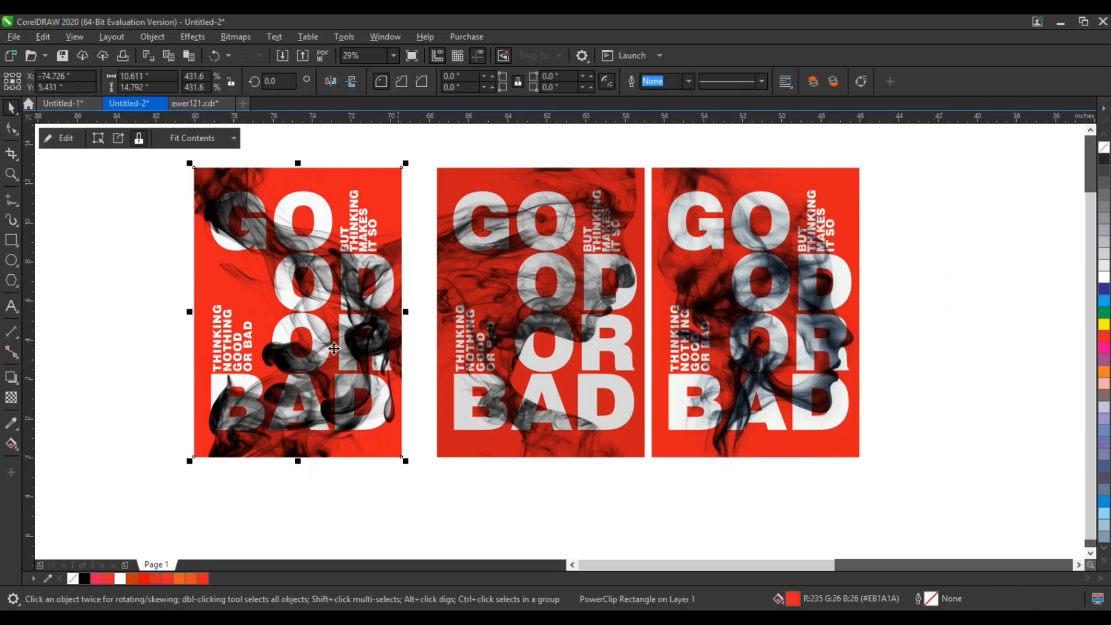
{"action": "left_click_drag", "start_coordinate": [334, 348], "coordinate": [362, 343]}
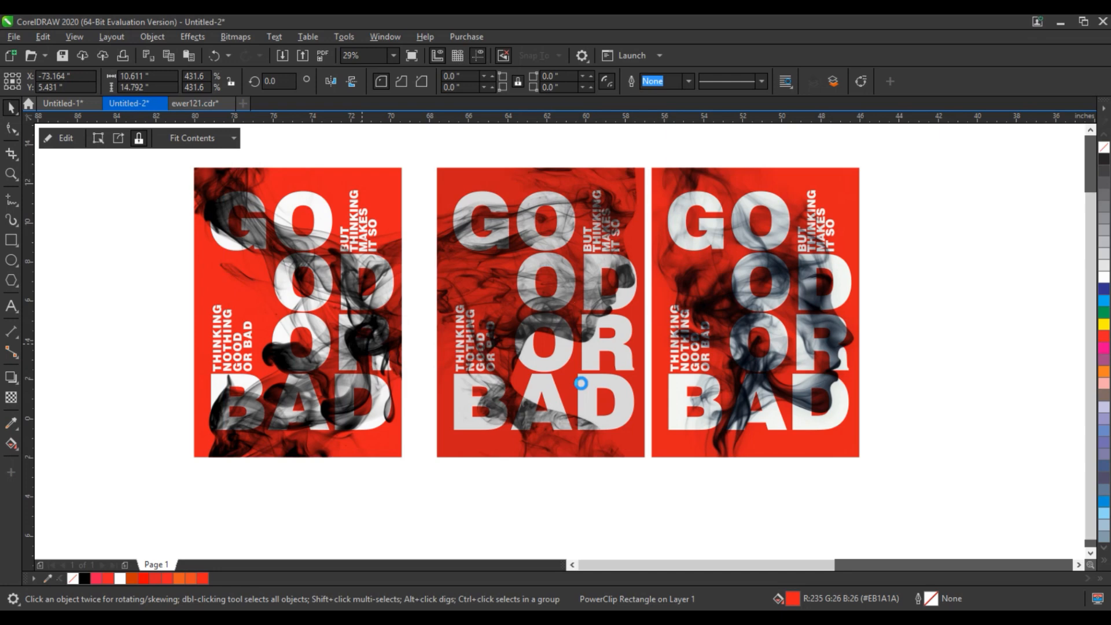
Step: Try cyan and green fills on the smoke portrait poster's background, finishing with red at C:0 M:100 Y:100 K:0
{"action": "left_click", "coordinate": [795, 388]}
{"action": "scroll", "coordinate": [1076, 307], "scroll_direction": "up", "scroll_amount": 1}
{"action": "left_click", "coordinate": [1104, 301]}
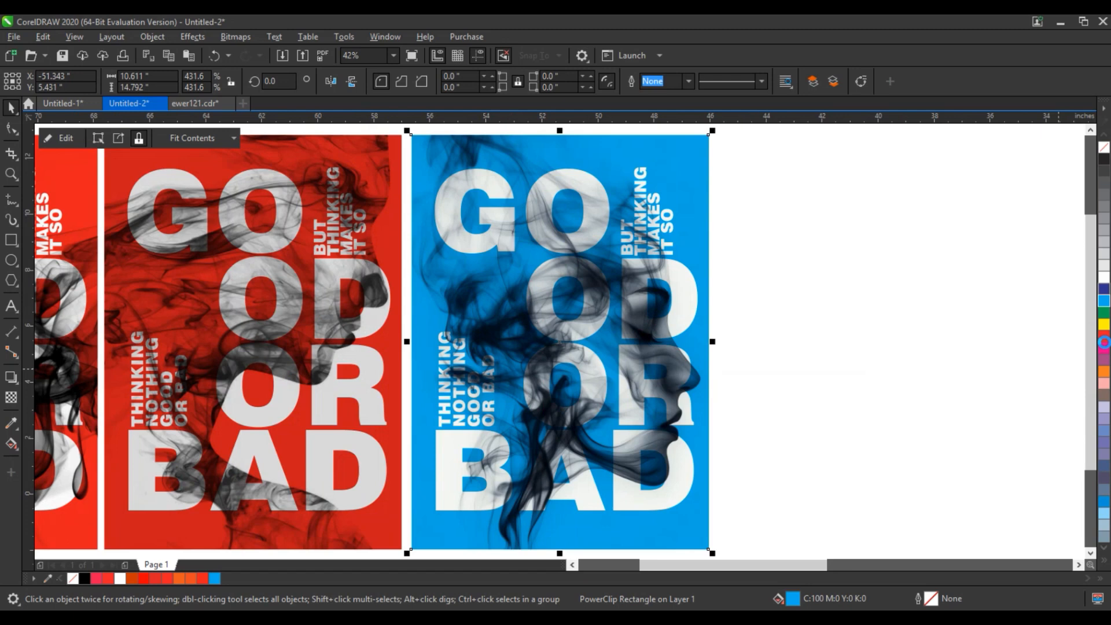
{"action": "left_click", "coordinate": [1104, 312]}
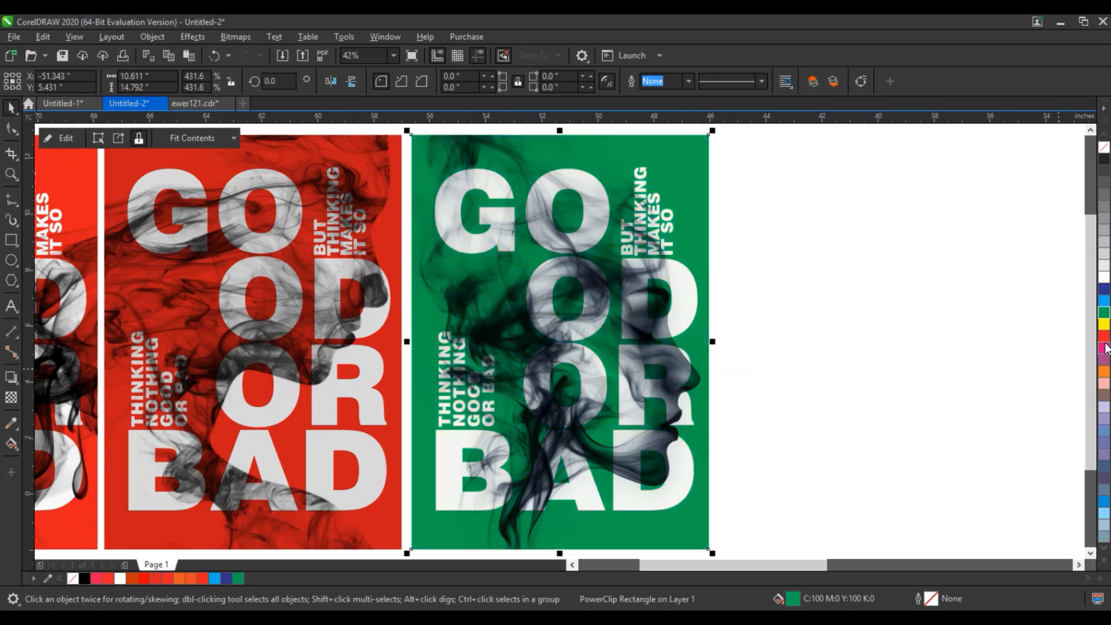
{"action": "left_click", "coordinate": [1105, 335]}
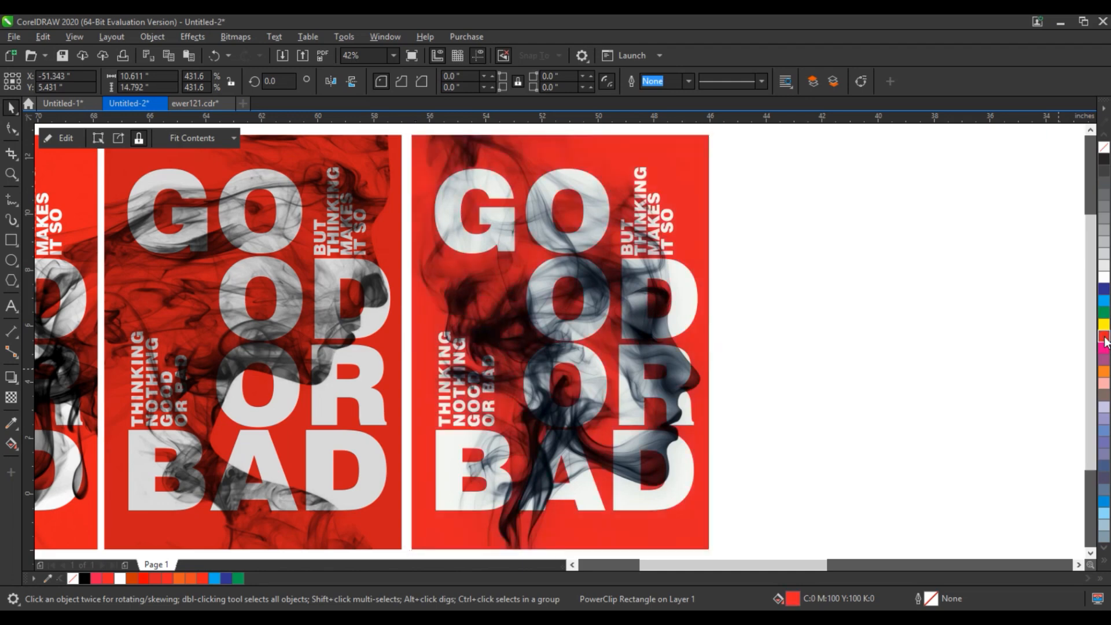
Step: Examine the three finished posters together, fitted to the view and in full-screen preview
{"action": "left_click", "coordinate": [913, 283]}
{"action": "scroll", "coordinate": [881, 312], "scroll_direction": "down", "scroll_amount": 4}
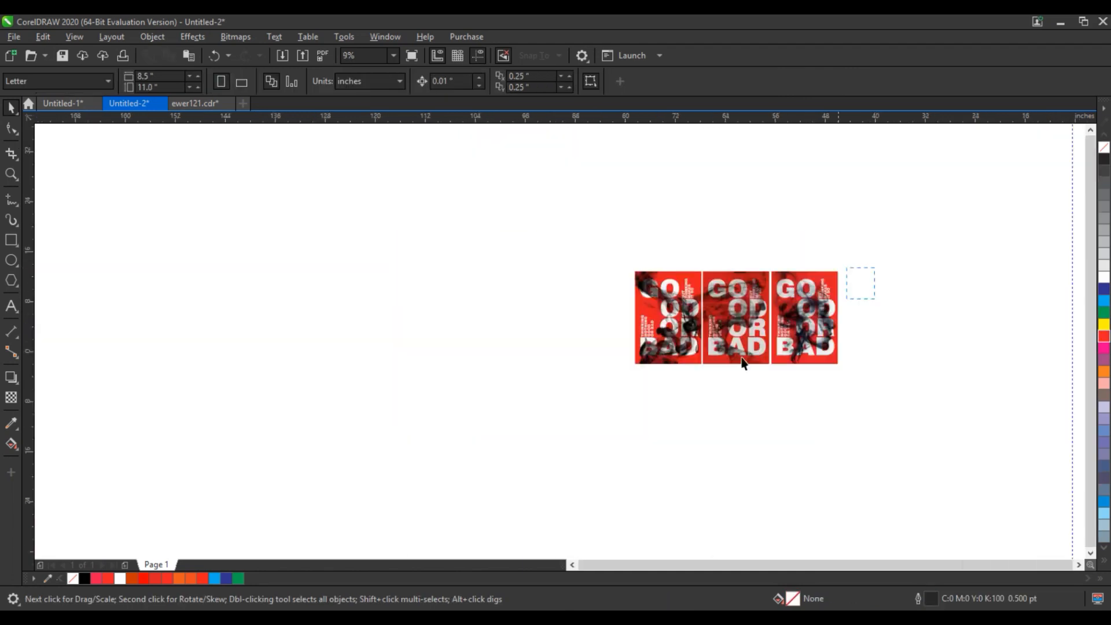
{"action": "key", "text": "ctrl+a"}
{"action": "key", "text": "shift+F2"}
{"action": "key", "text": "Escape"}
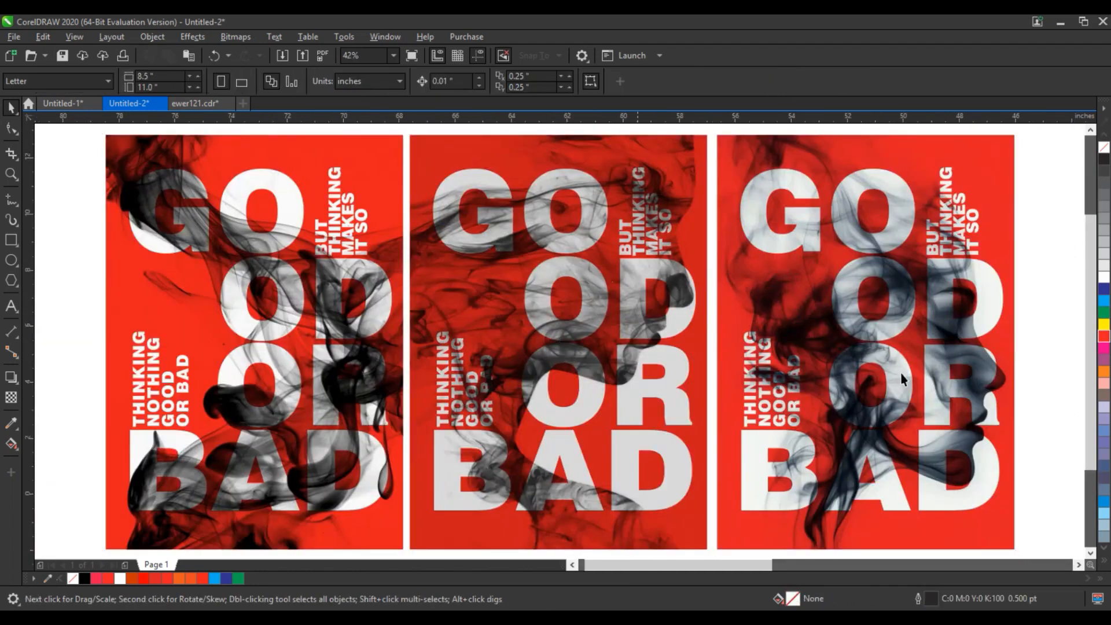
{"action": "key", "text": "F9"}
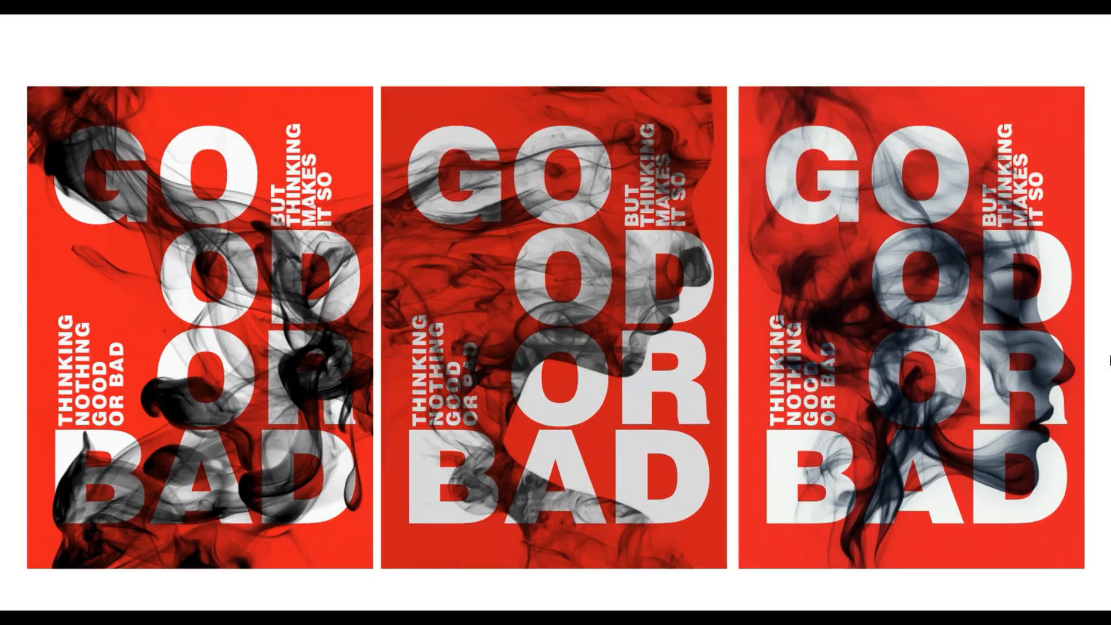
{"action": "key", "text": "F9"}
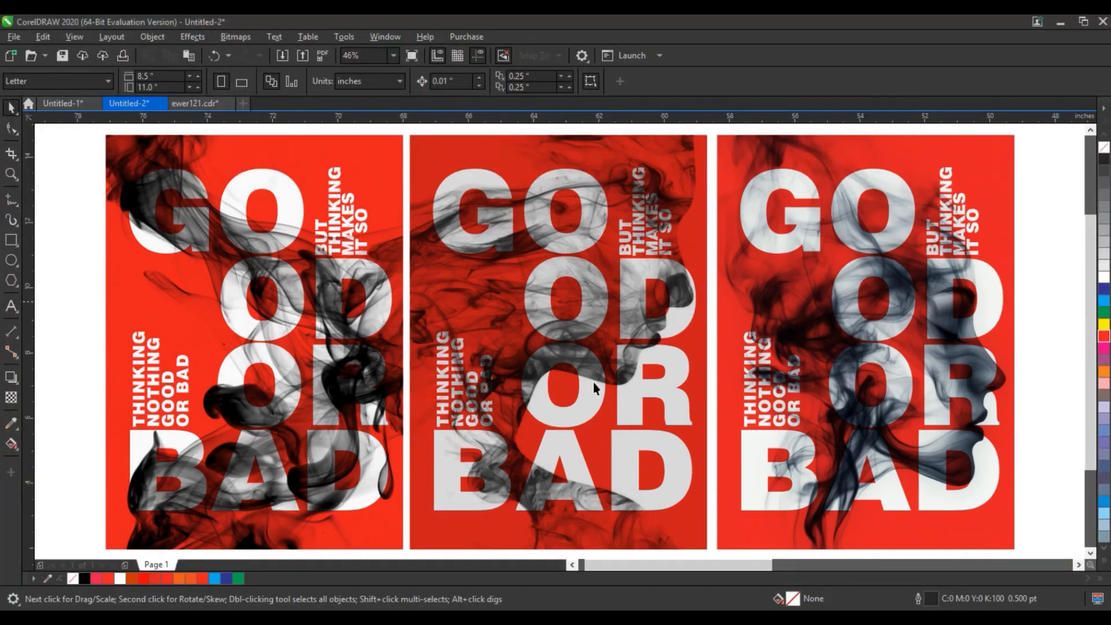